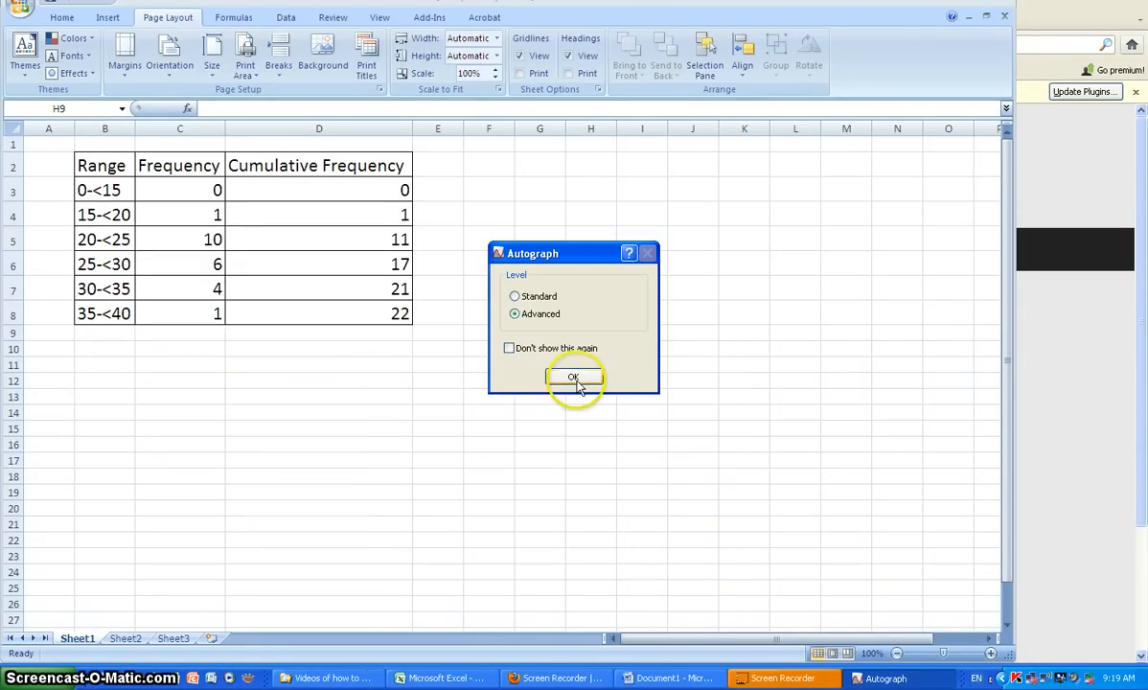
- Start Autograph at the Advanced level and add a new single-variable statistics page
click(574, 376)
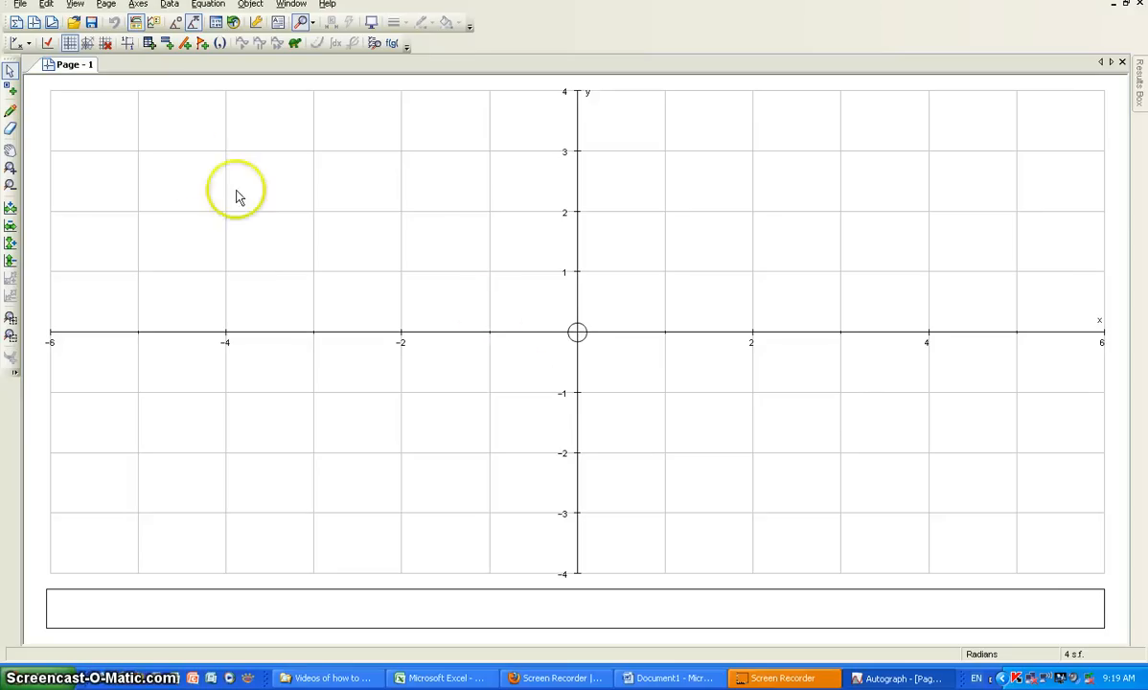
click(17, 23)
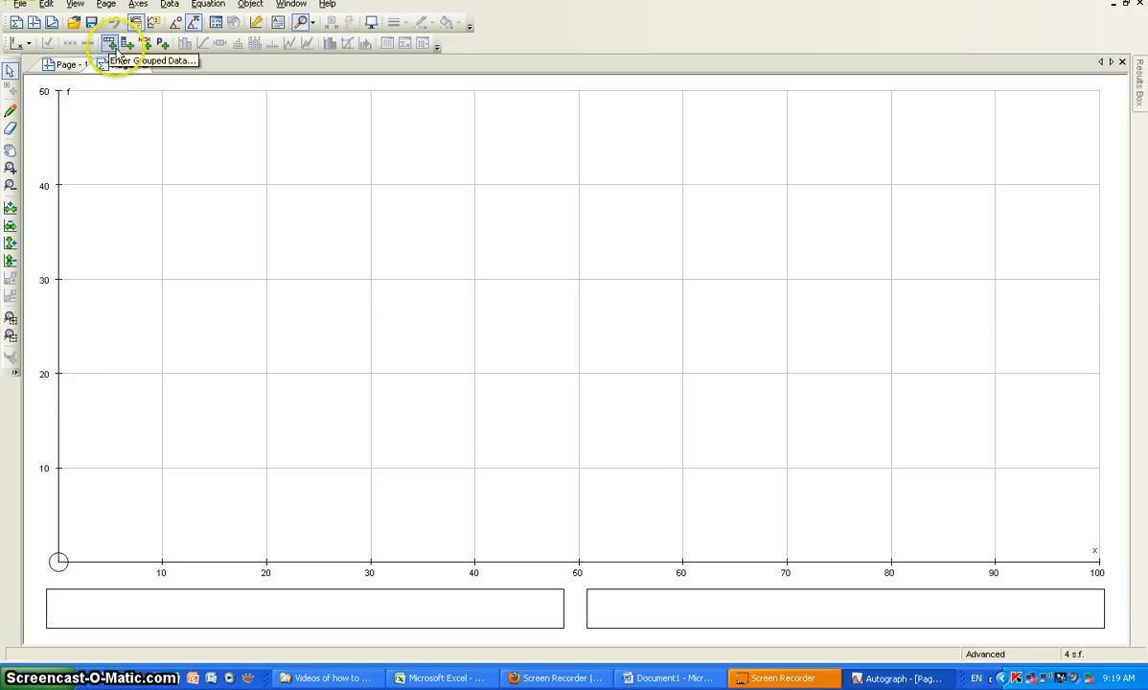
- Start a grouped data set on the statistics page and name it "Cumulative Frequency Graph"
right_click(228, 165)
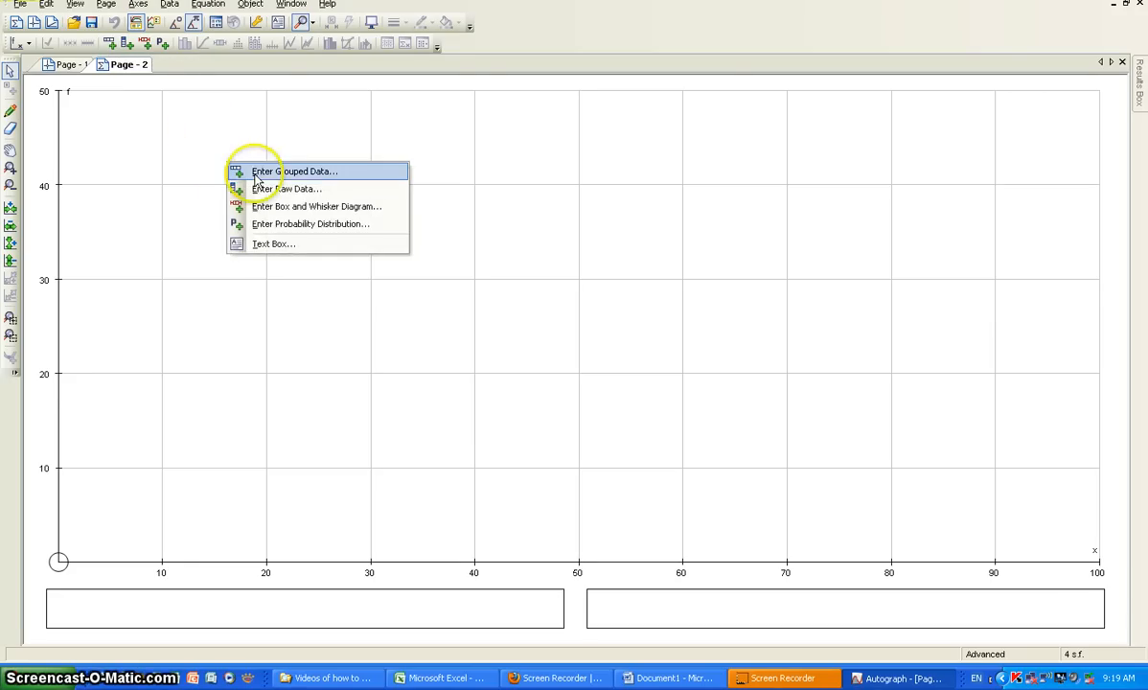
click(287, 172)
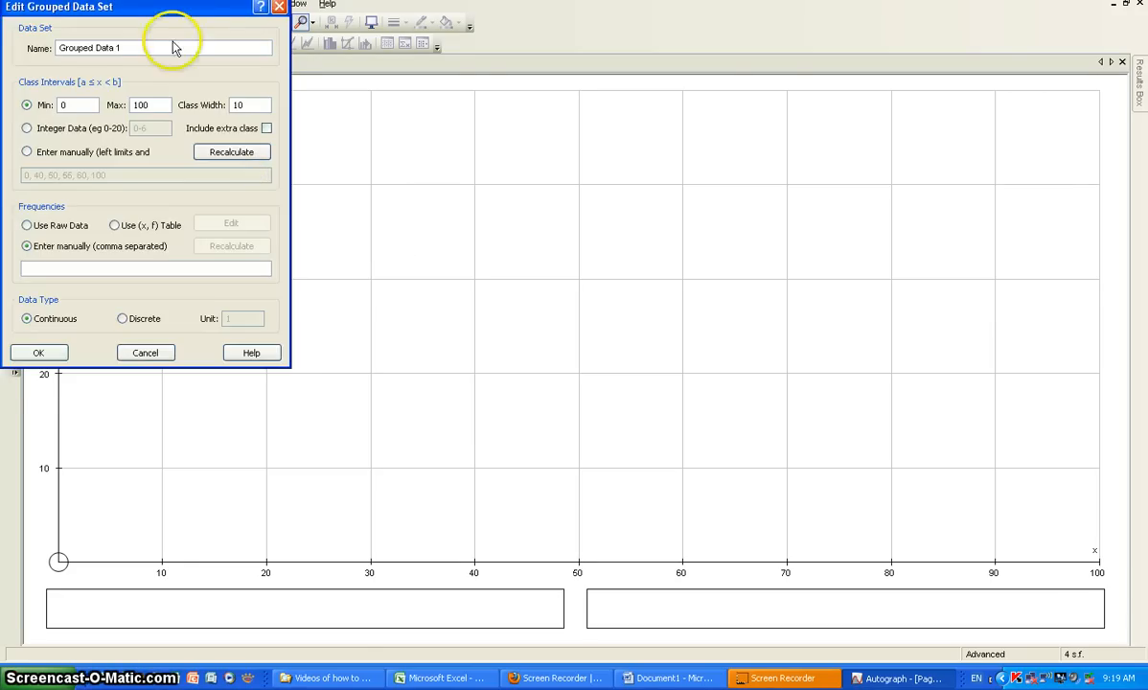
drag(167, 7, 387, 115)
drag(356, 156, 297, 157)
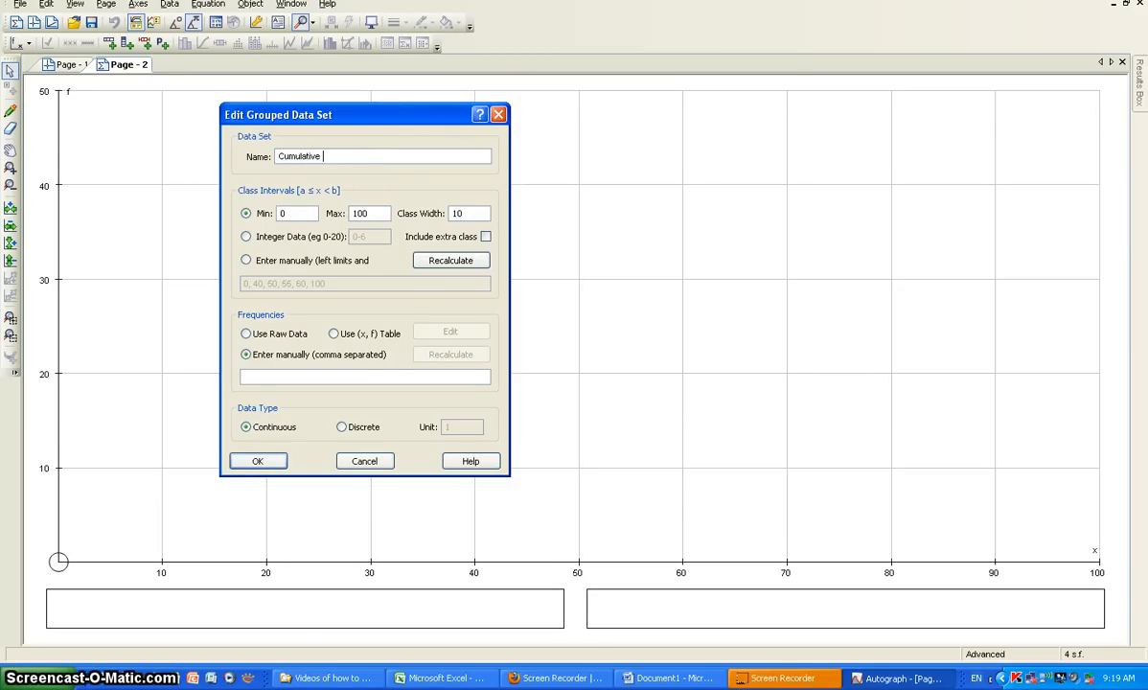
text(Cumulative Frequency Graph)
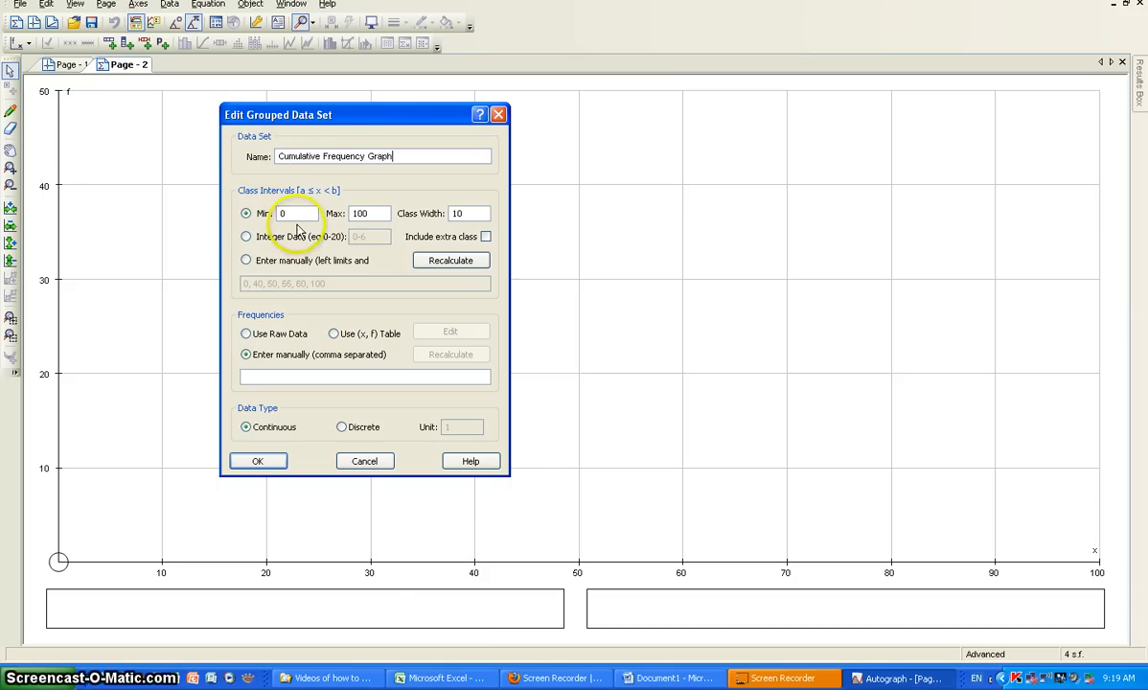
- Check the ranges in the Excel table and set the class intervals in Autograph from 15 to 40 with class width 5
click(421, 676)
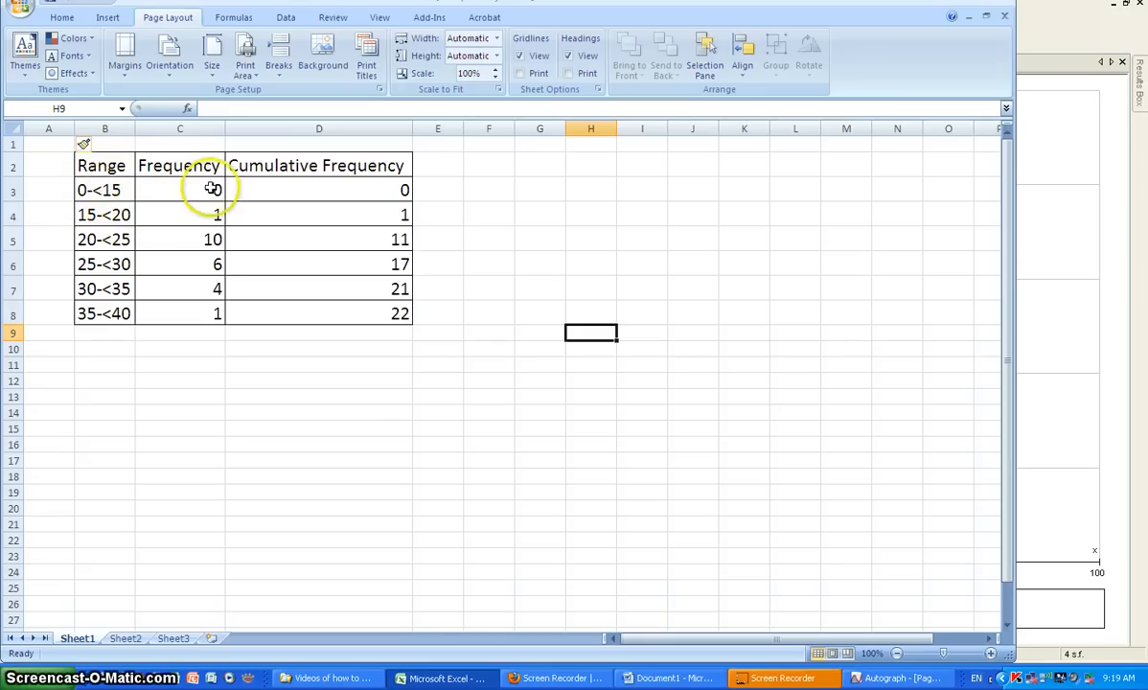
click(97, 190)
drag(96, 190, 246, 189)
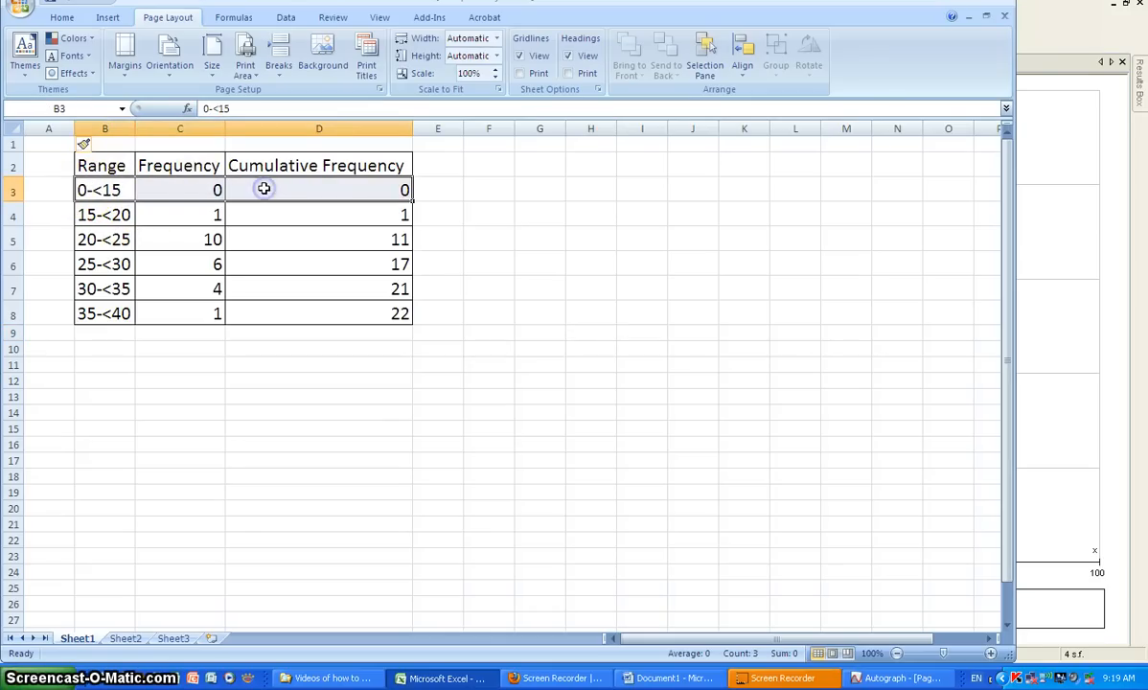
click(97, 216)
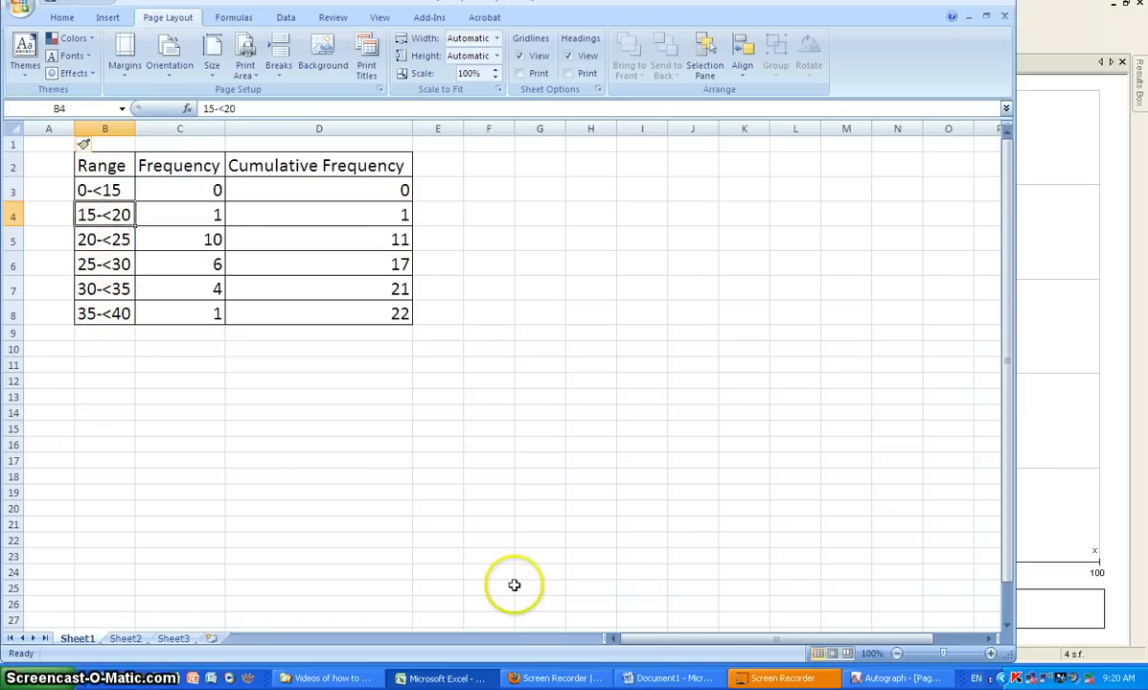
click(865, 678)
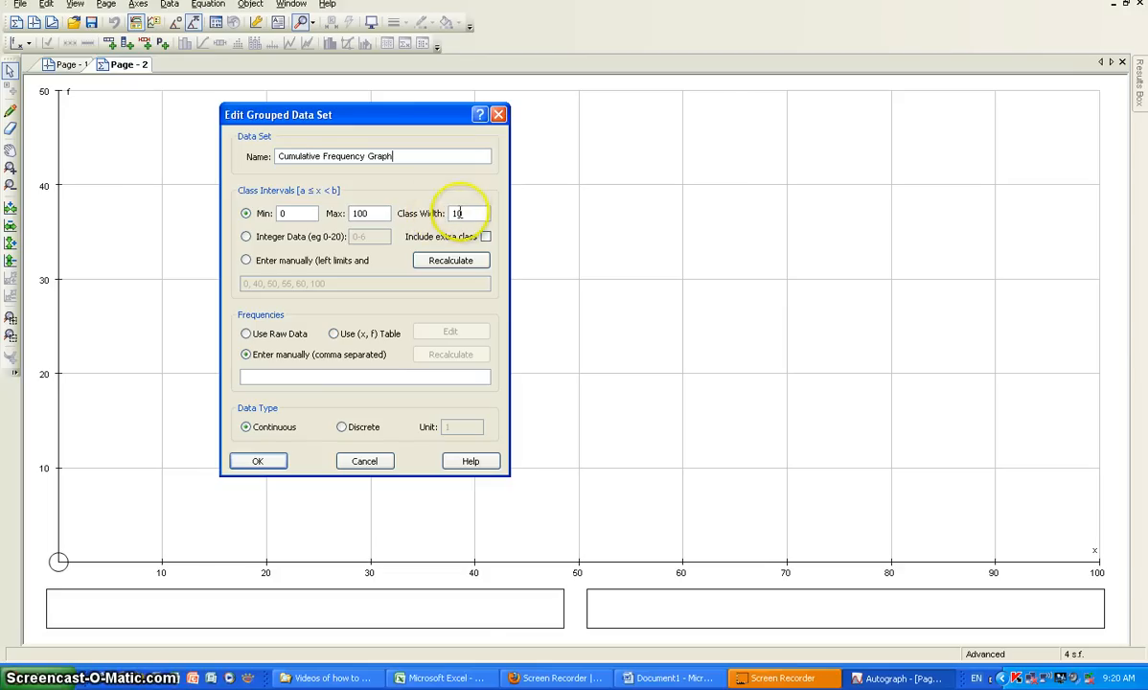
click(262, 213)
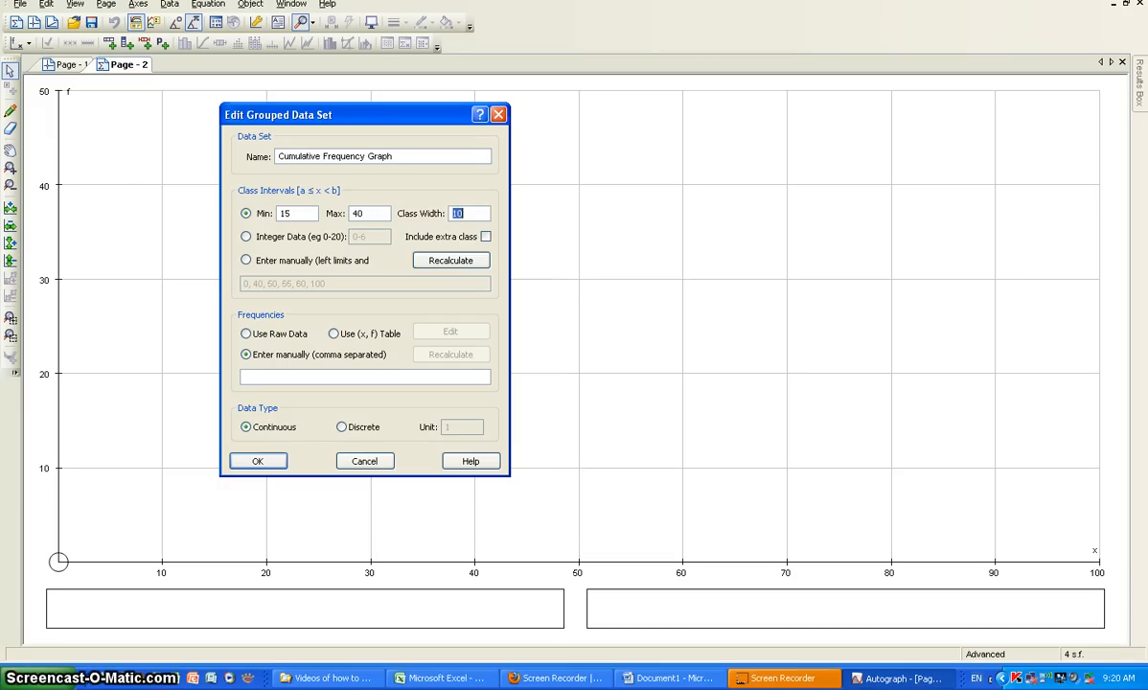
- Enter the Excel table's frequencies 1, 10, 6, 4, 1 manually and create the grouped data set in Autograph
click(254, 375)
click(437, 678)
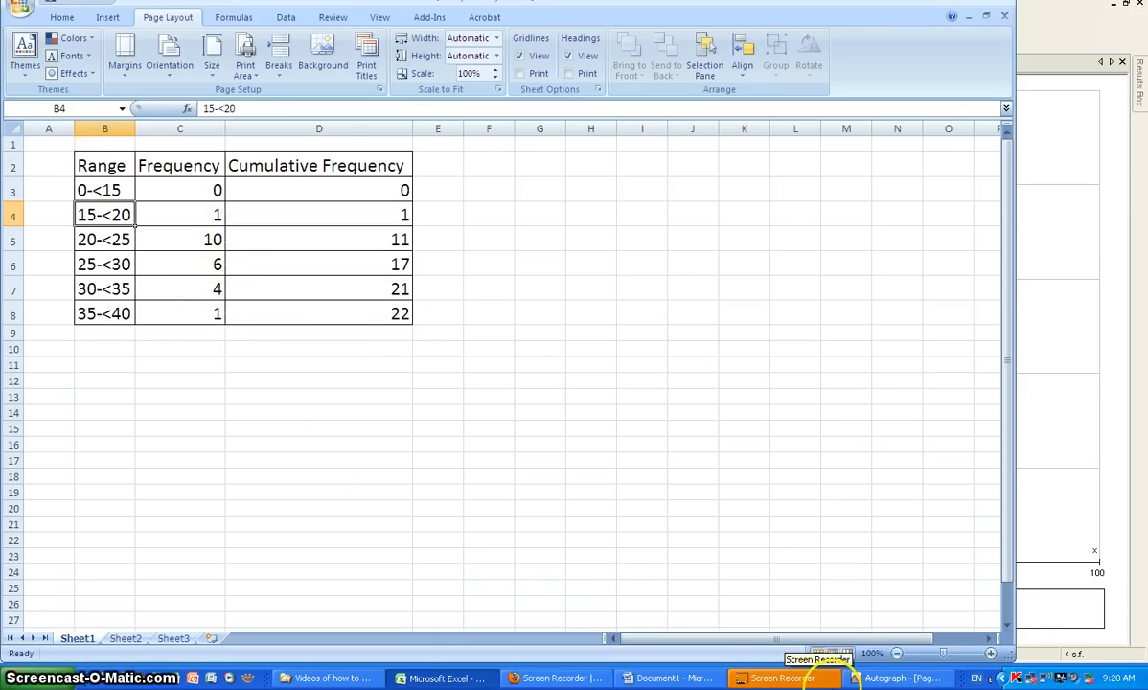
click(861, 684)
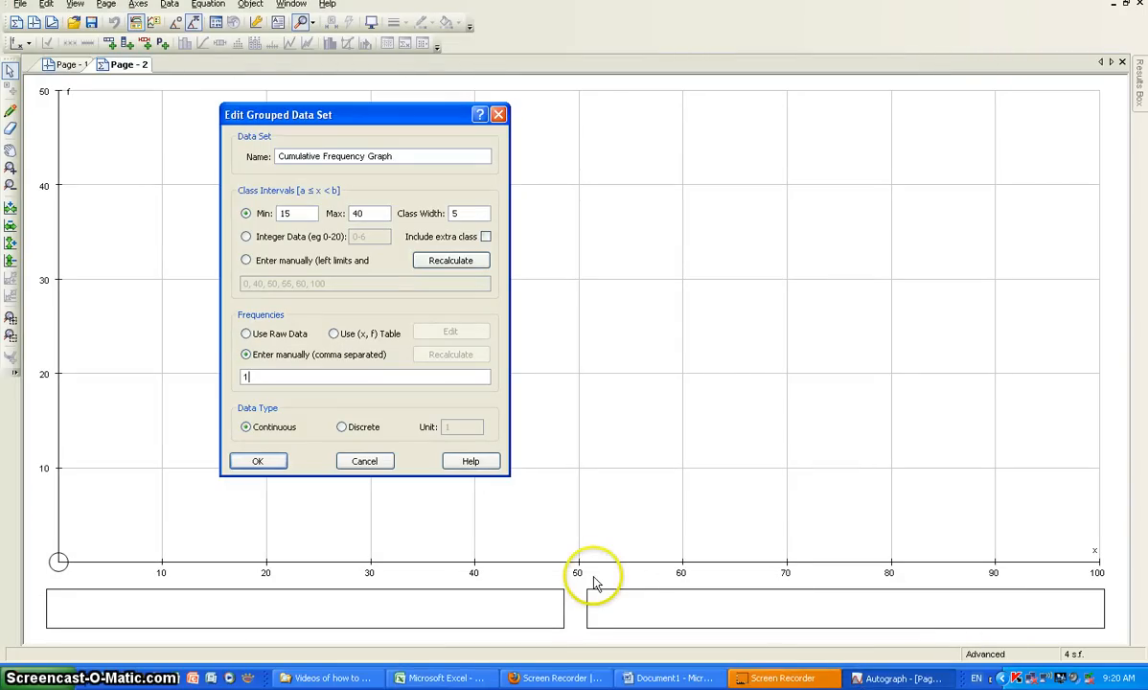
text(, 10, 6, 4, 1)
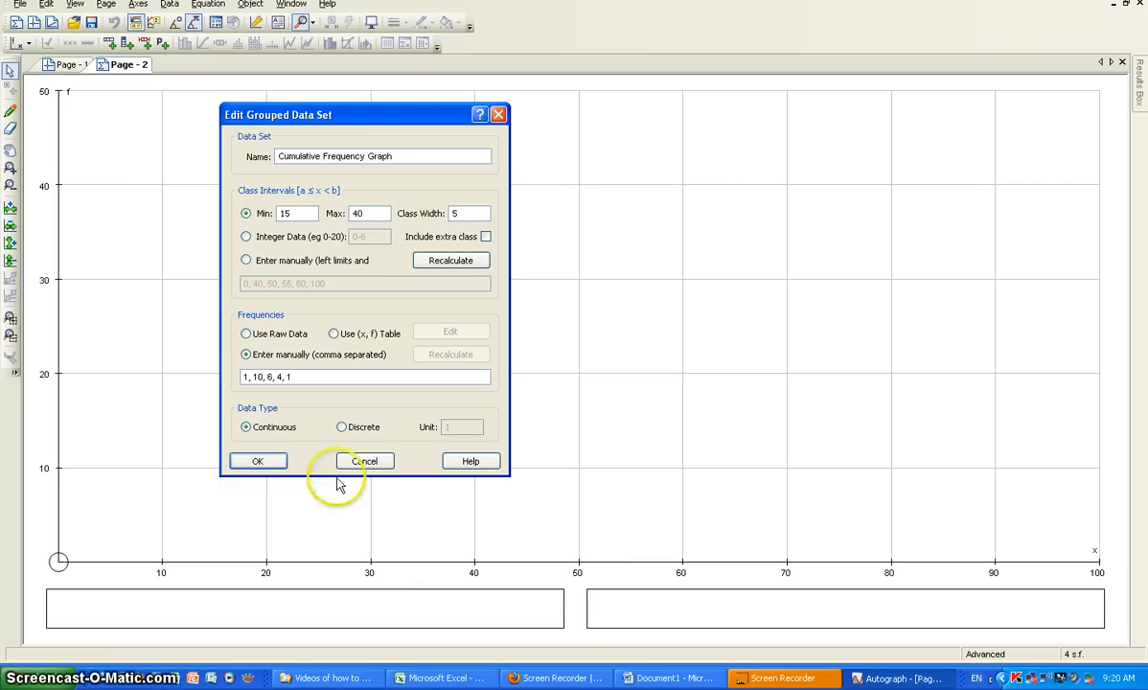
click(264, 461)
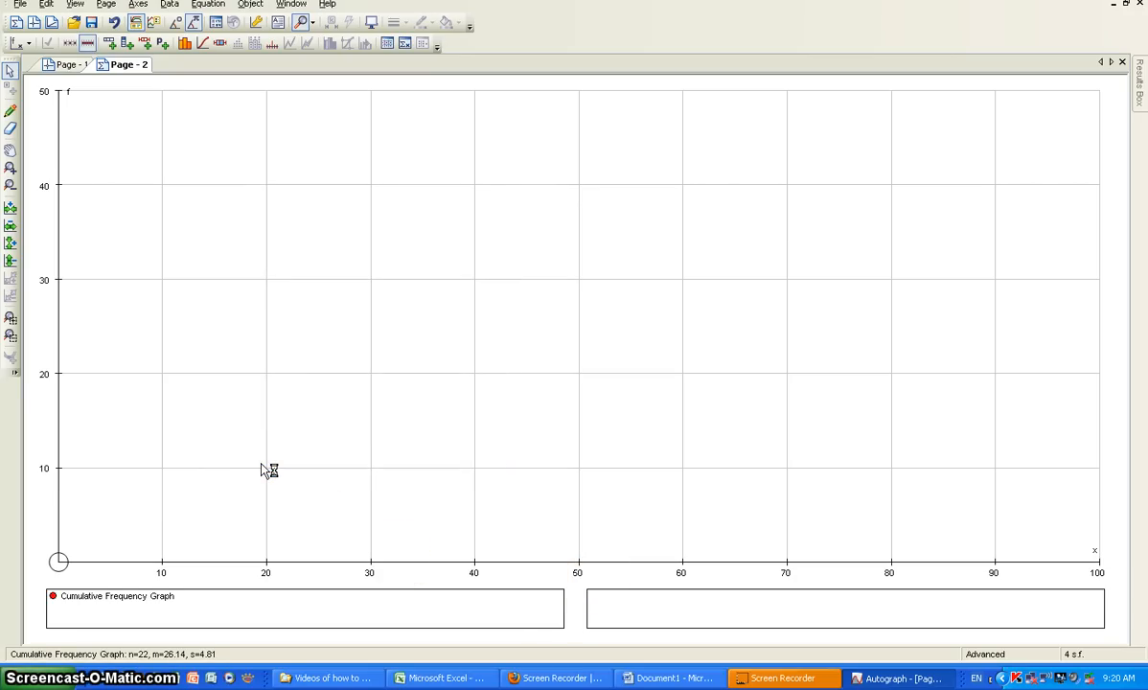
- Try to add a leading 0 to the data set's manually entered frequencies, and remove it again
double_click(127, 599)
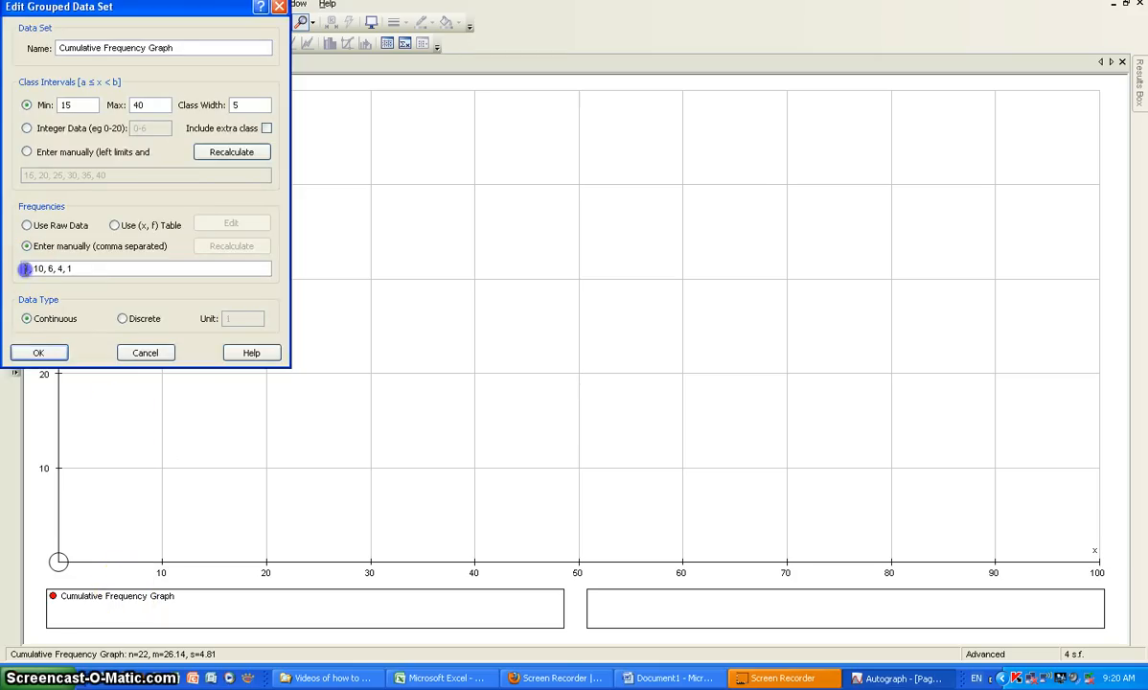
click(27, 354)
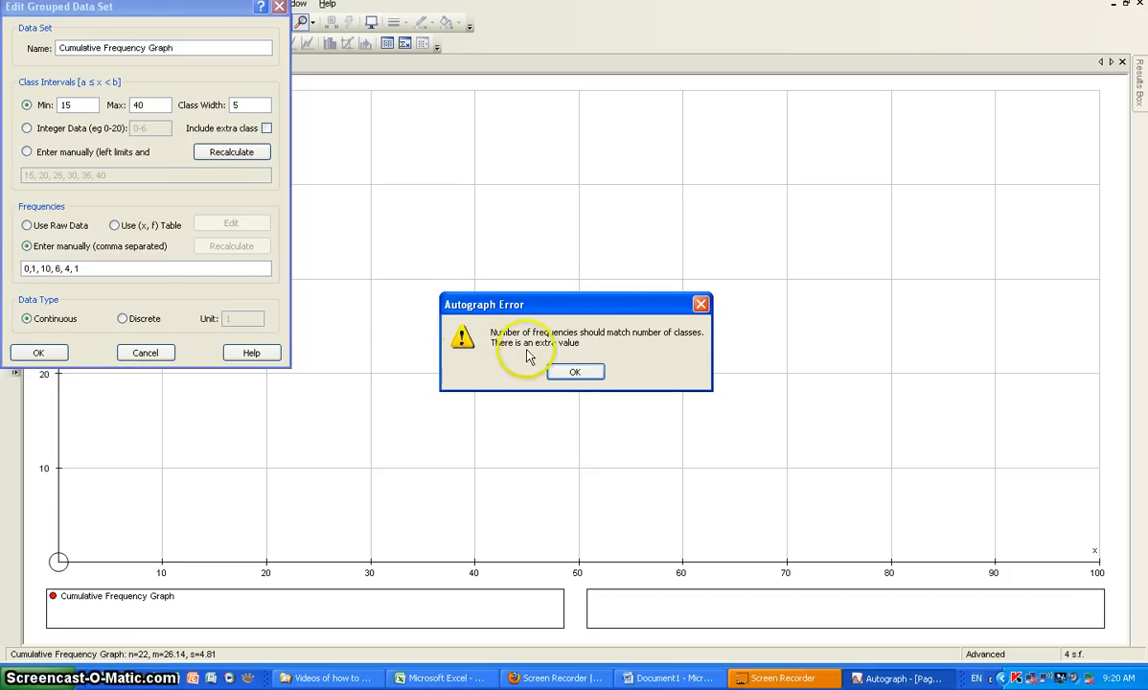
click(31, 272)
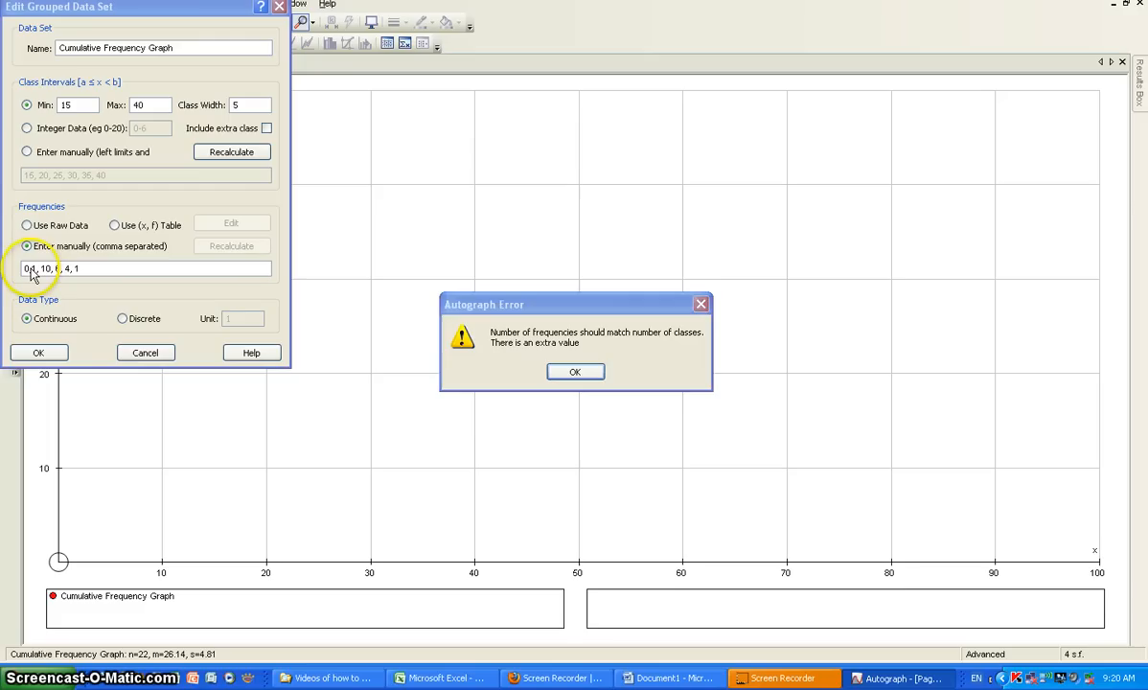
key(Return)
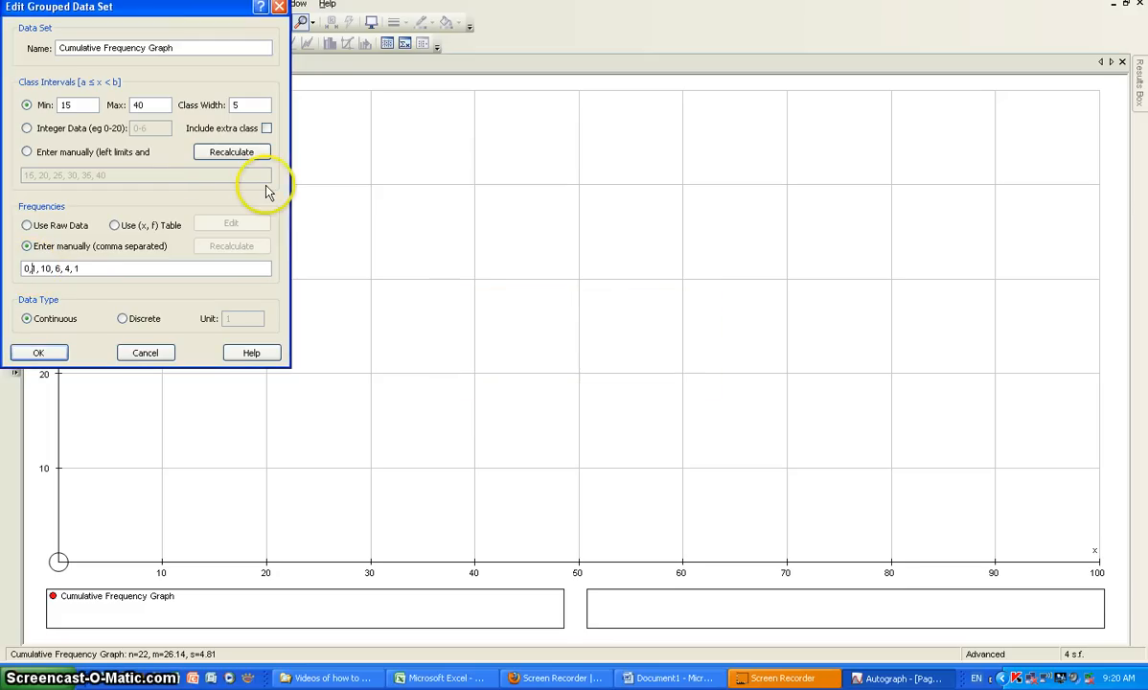
key(BackSpace)
key(BackSpace)
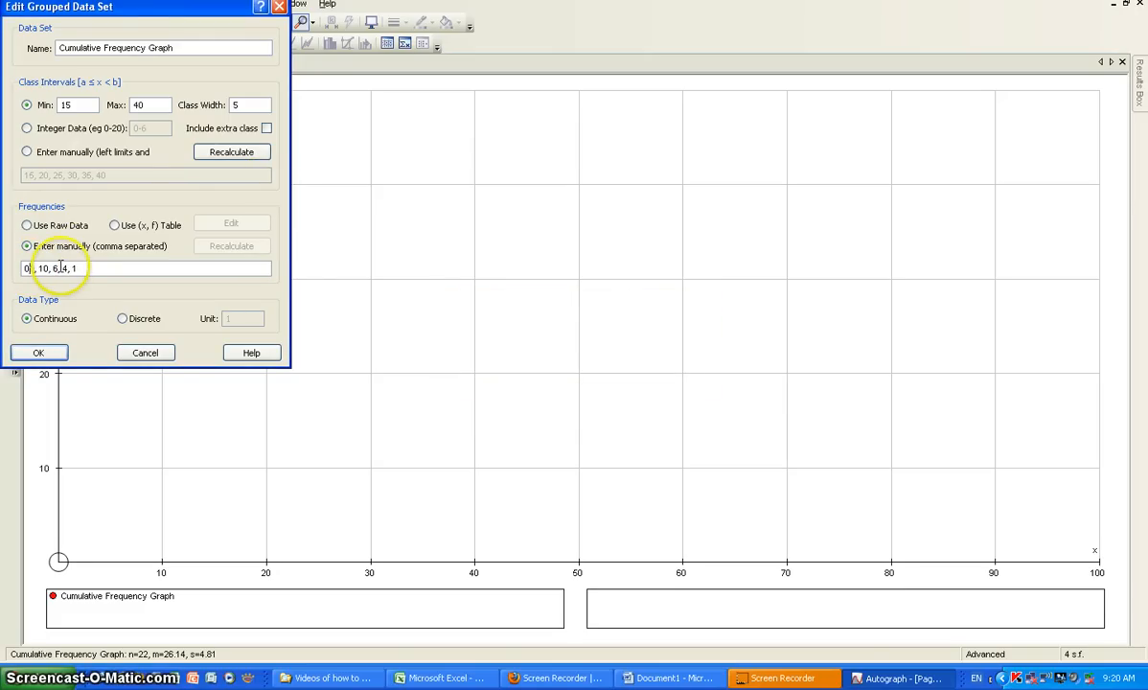
click(39, 352)
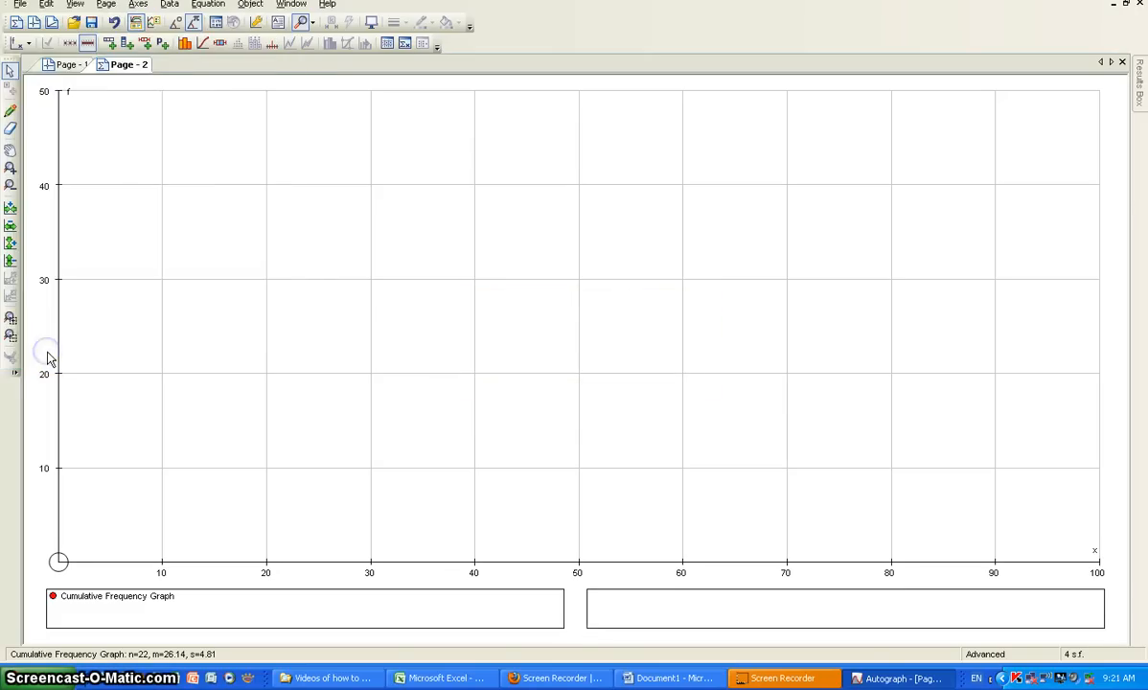
- Plot a histogram of the grouped data set and delete it from the page
click(186, 48)
click(56, 165)
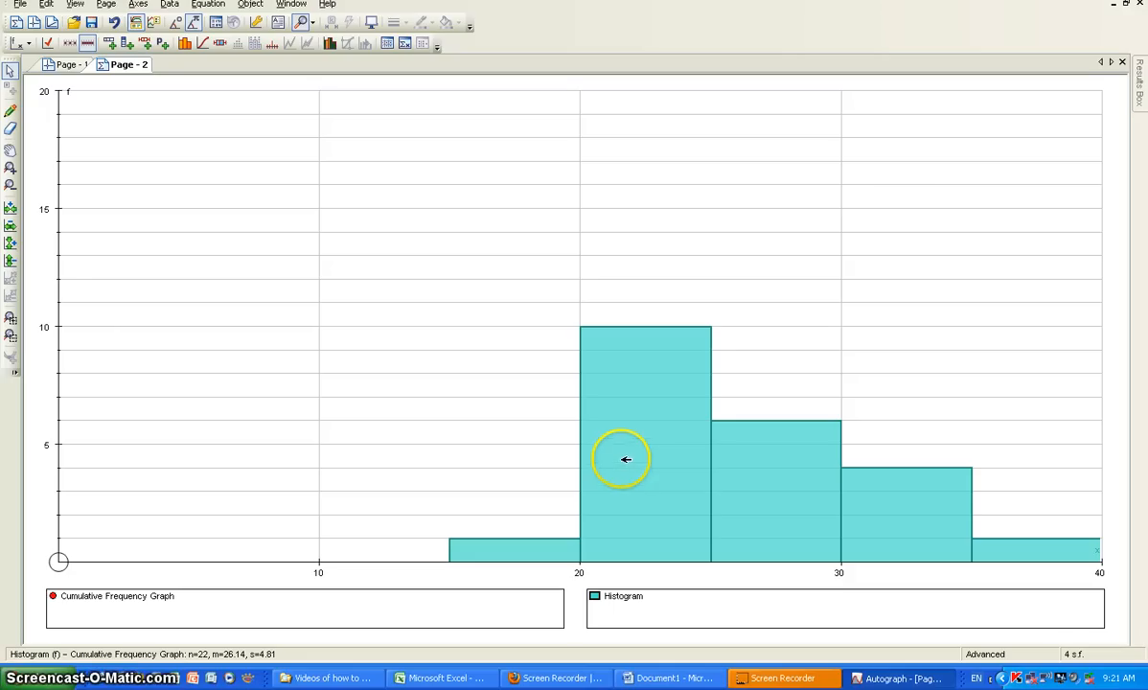
click(624, 459)
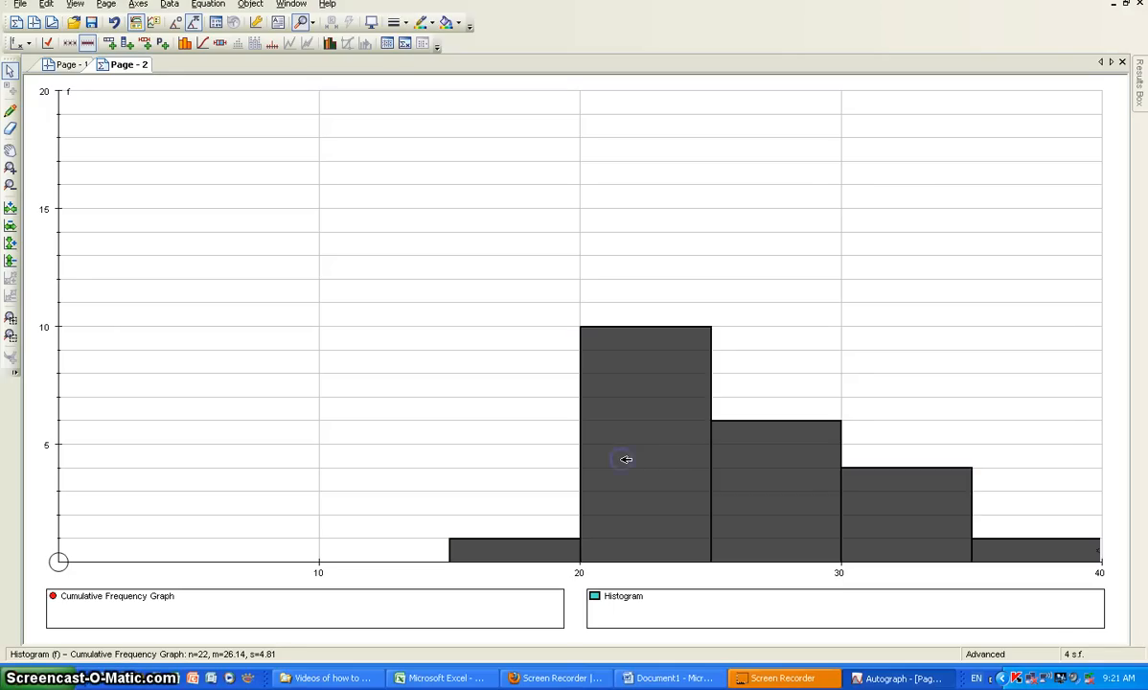
key(Delete)
click(482, 326)
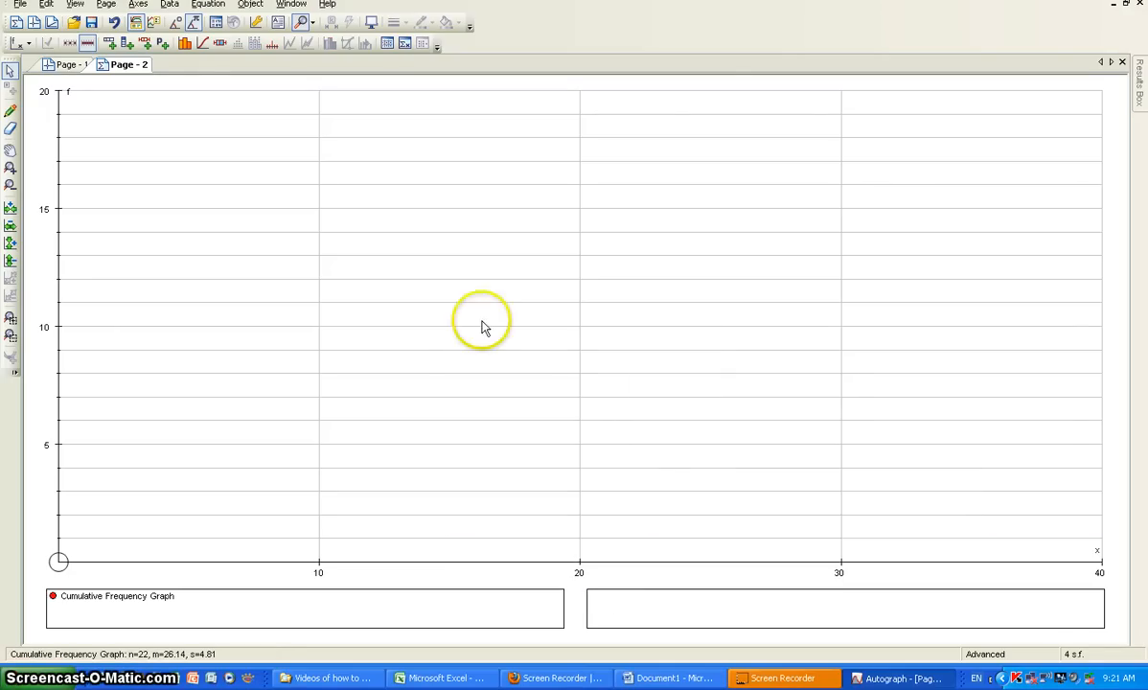
- Plot a cumulative frequency diagram of the grouped data using the Curve Fit option
click(202, 43)
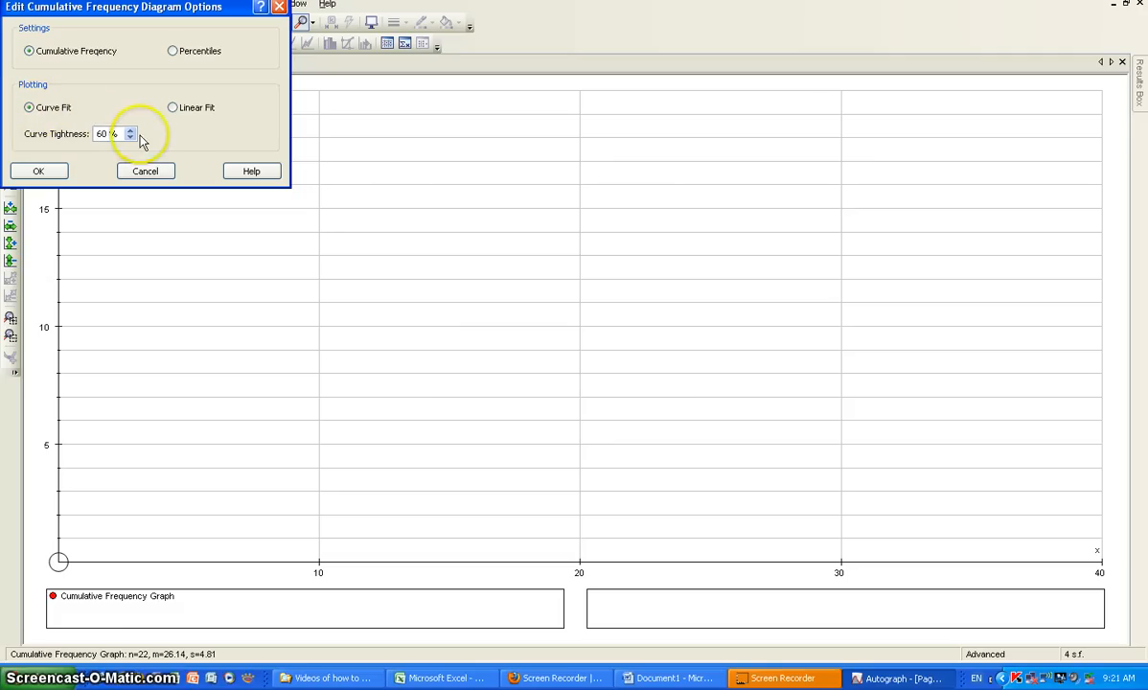
click(38, 171)
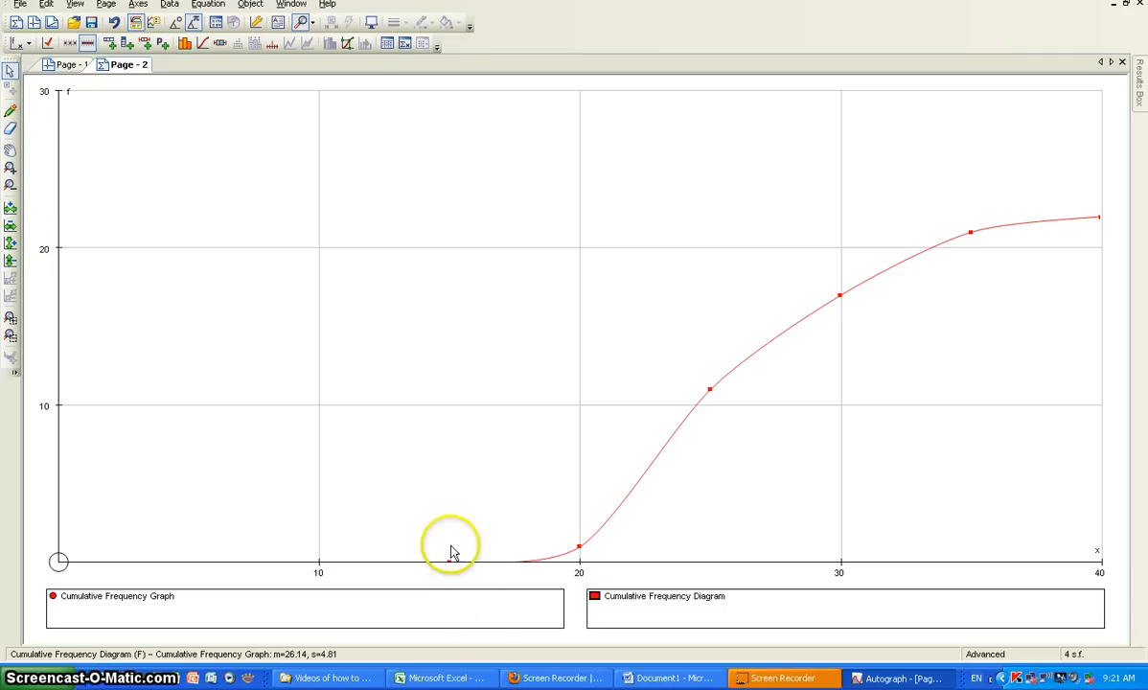
- Set the x-axis minimum to 15 and its number spacing to 3, with automatic number and pip spacing off
click(138, 4)
click(150, 21)
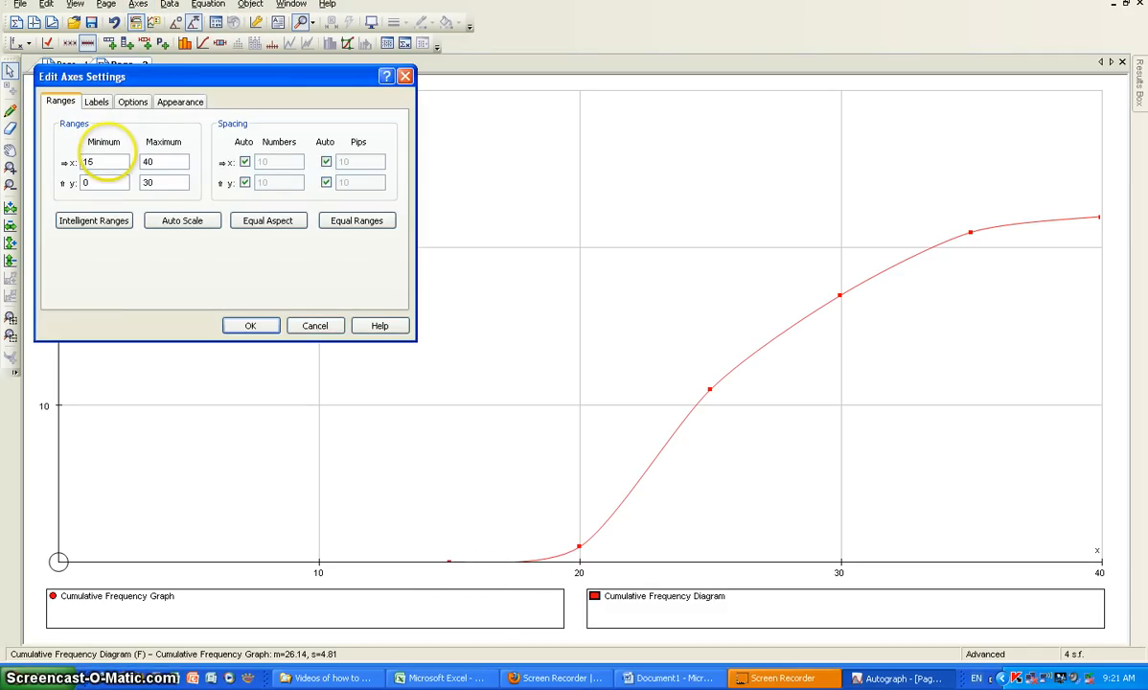
click(246, 163)
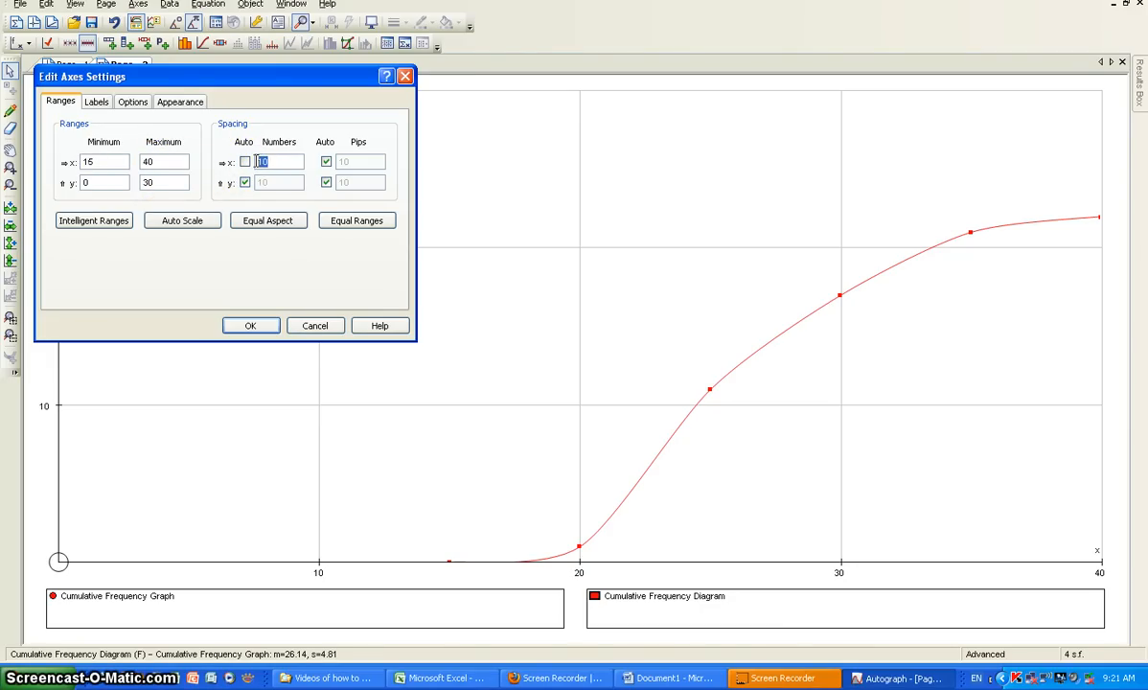
click(326, 162)
click(250, 327)
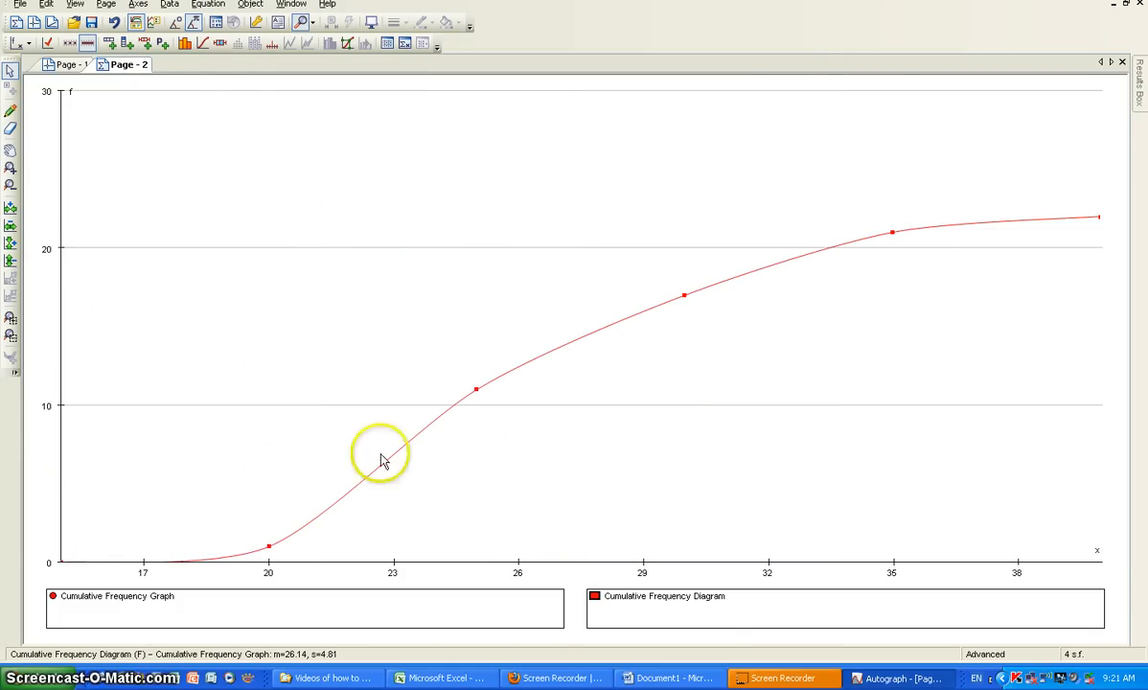
- In the axes settings, turn off automatic pips for the x-axis and set its number spacing to 2 with pips at 5
click(138, 3)
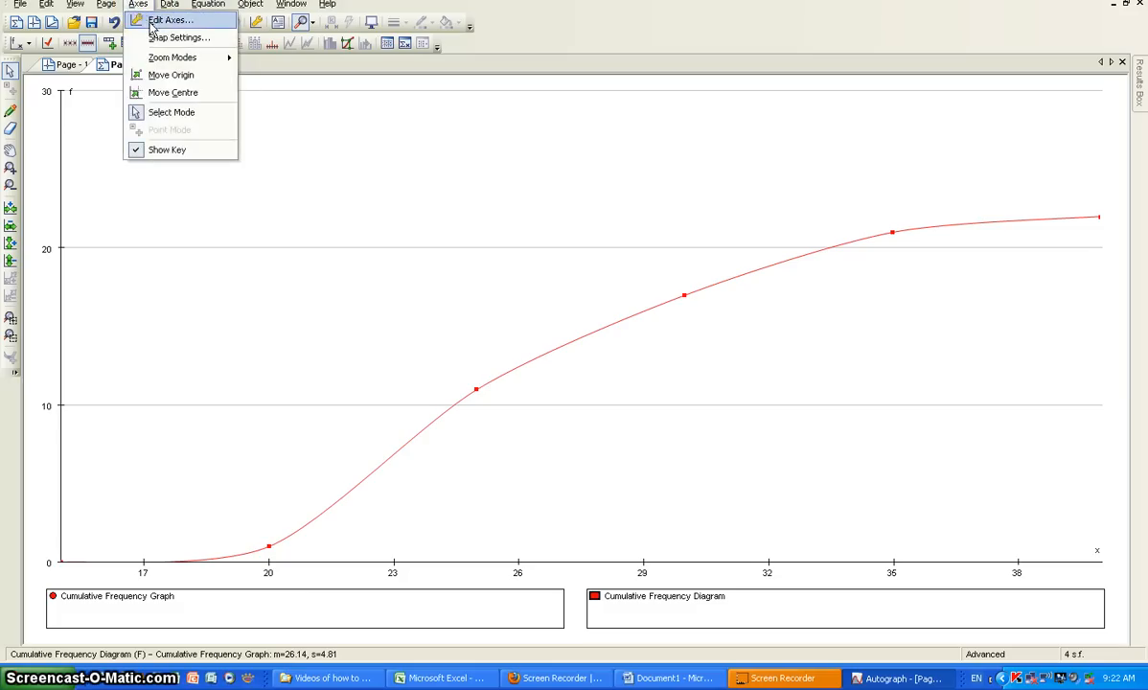
click(152, 20)
click(326, 161)
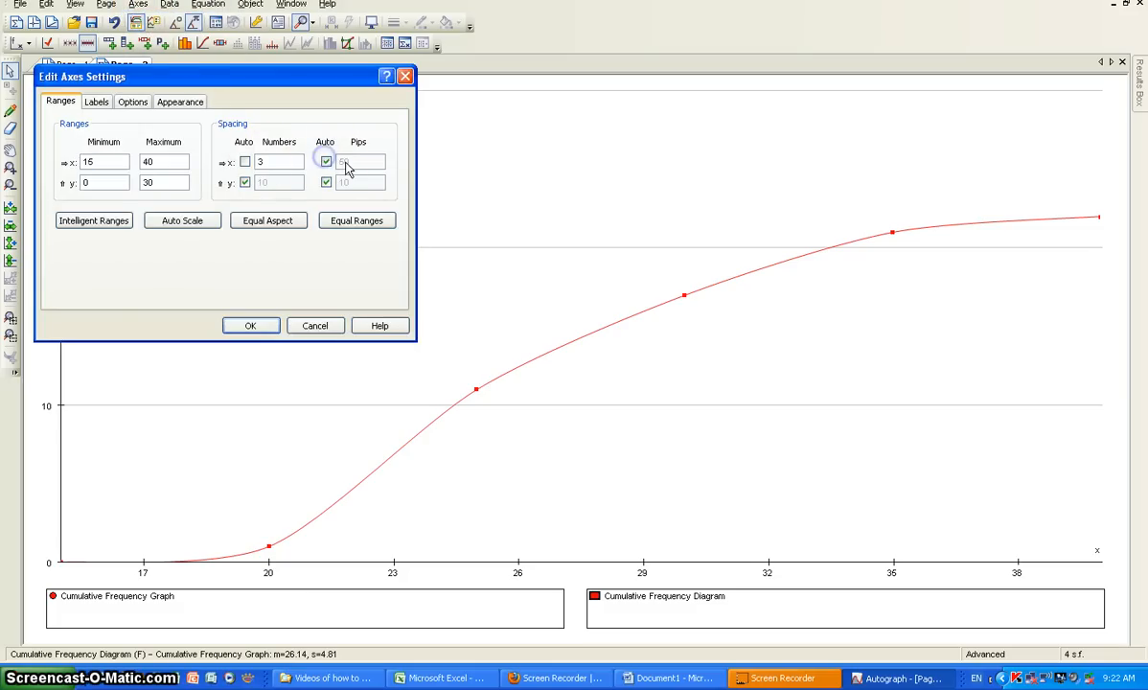
click(326, 161)
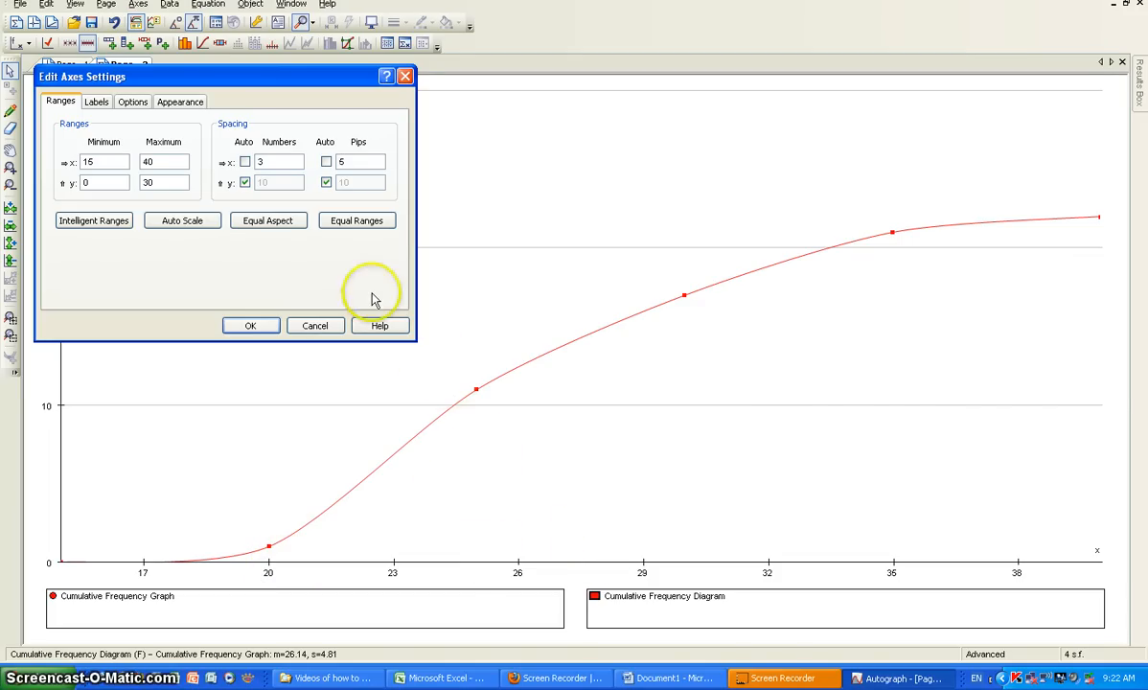
click(245, 162)
click(245, 162)
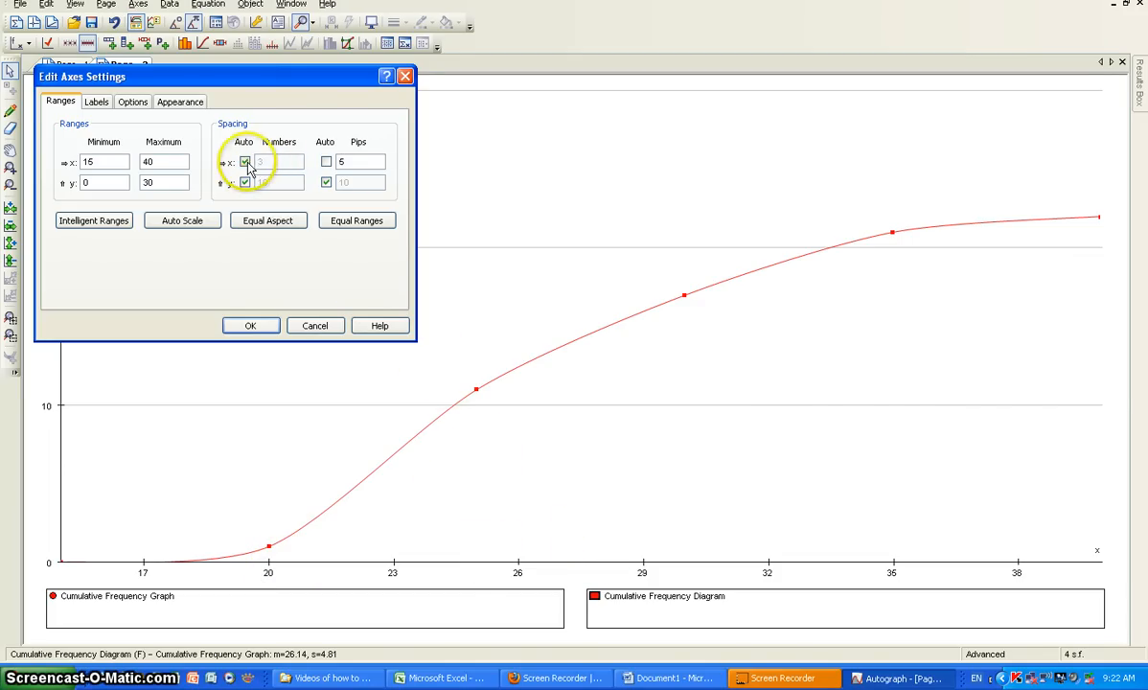
click(265, 162)
text(2)
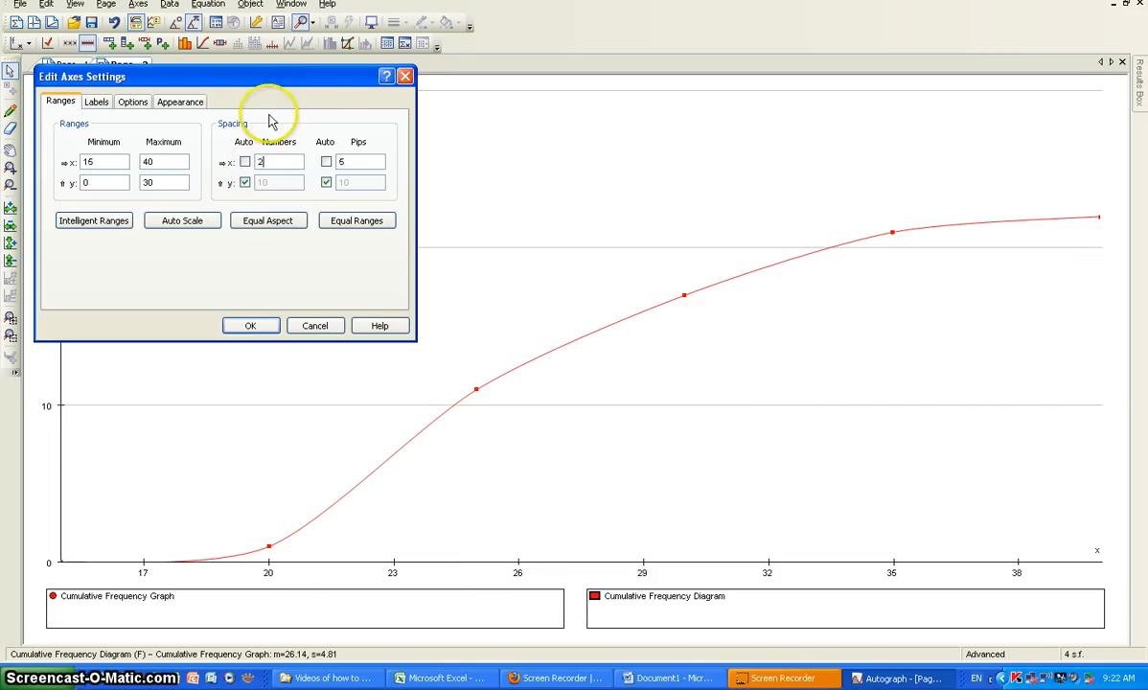
- Set the y-axis pips to 5 and its maximum to 25, and apply the axes settings
drag(256, 77, 497, 86)
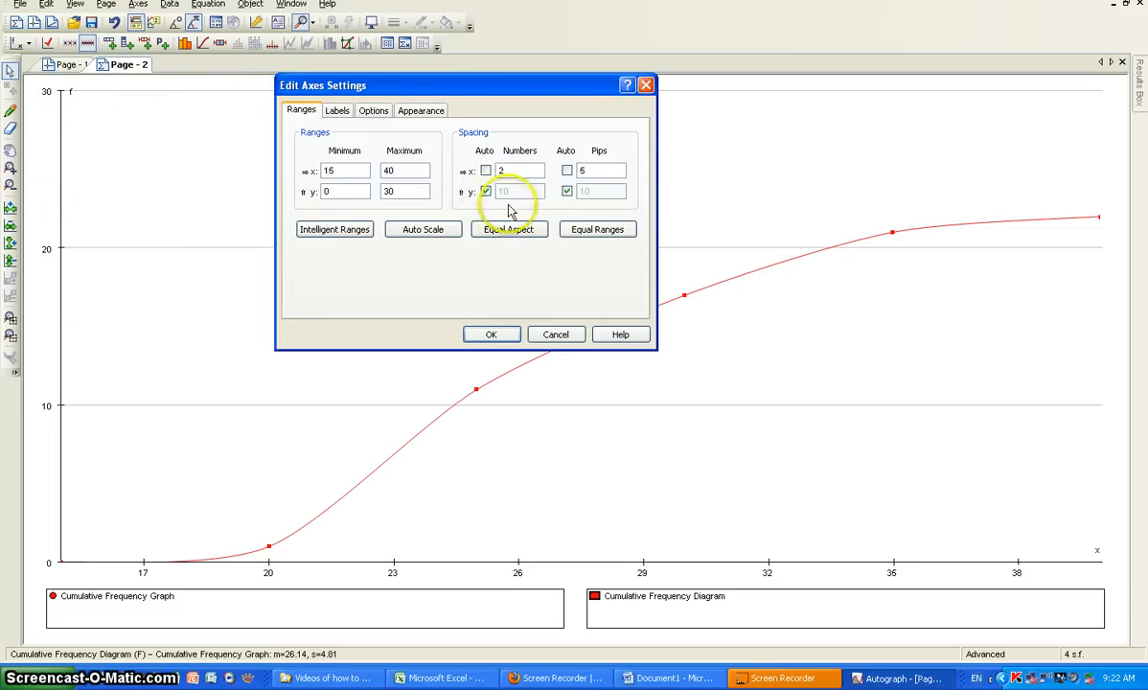
click(594, 194)
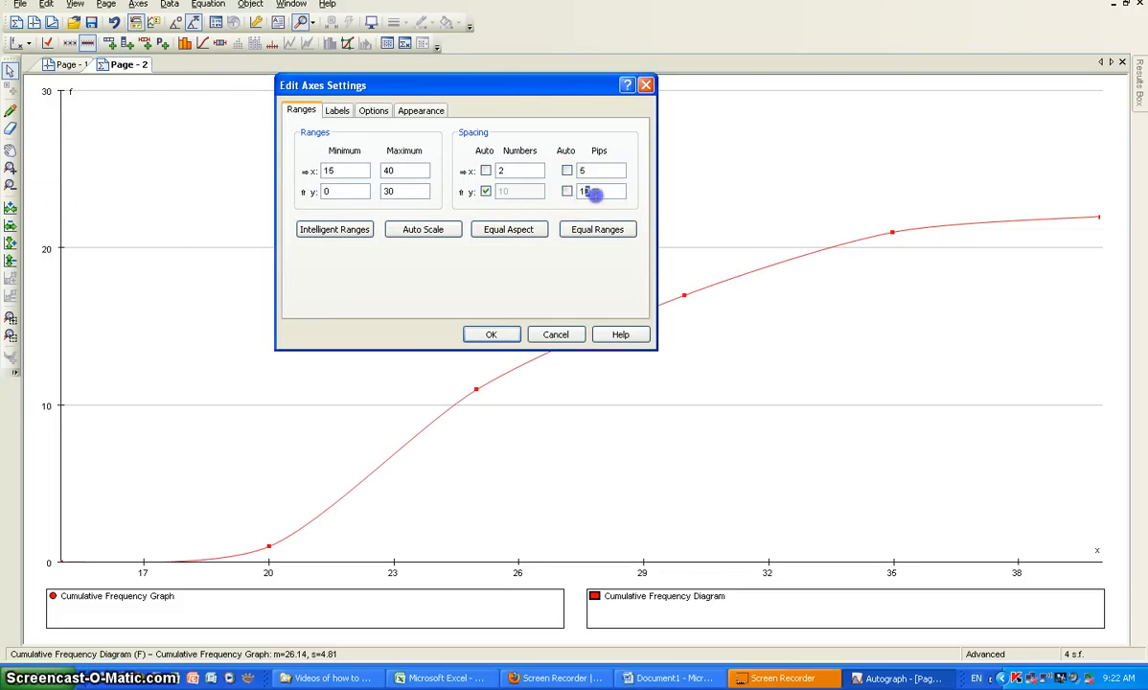
text(5)
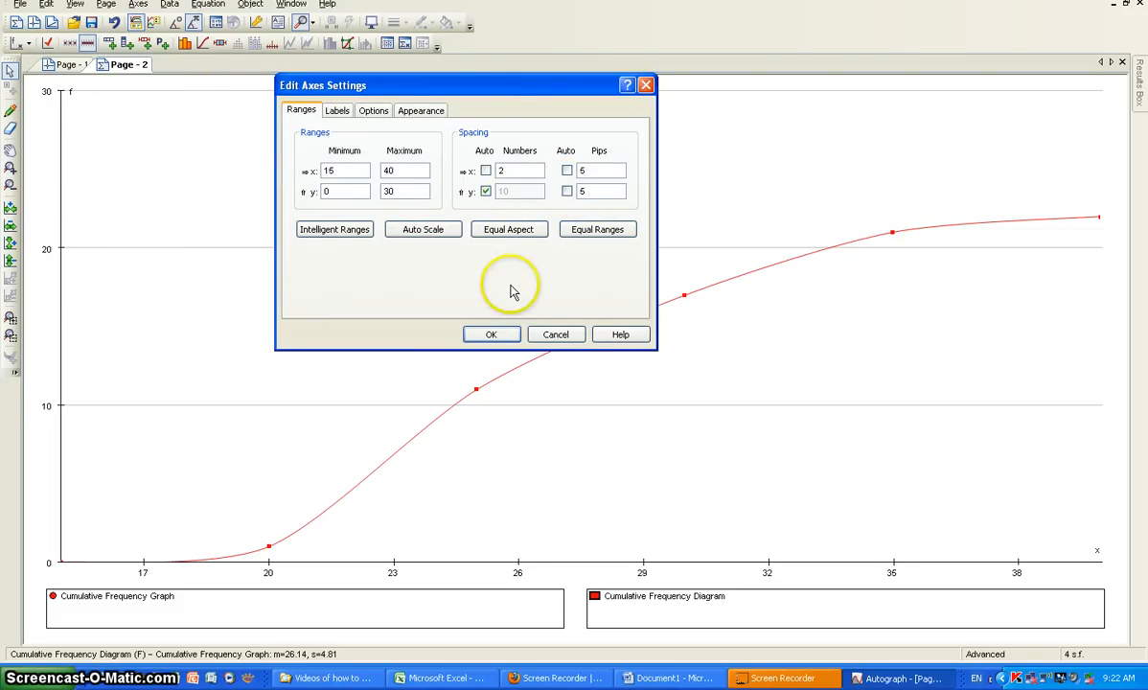
click(385, 194)
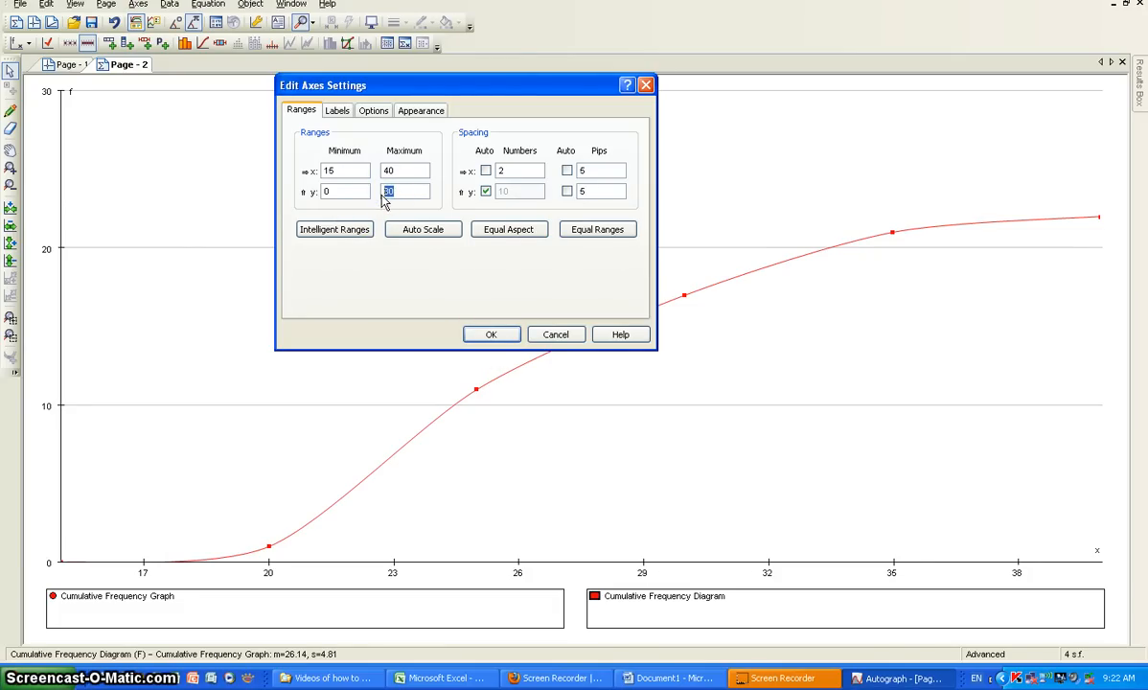
text(25)
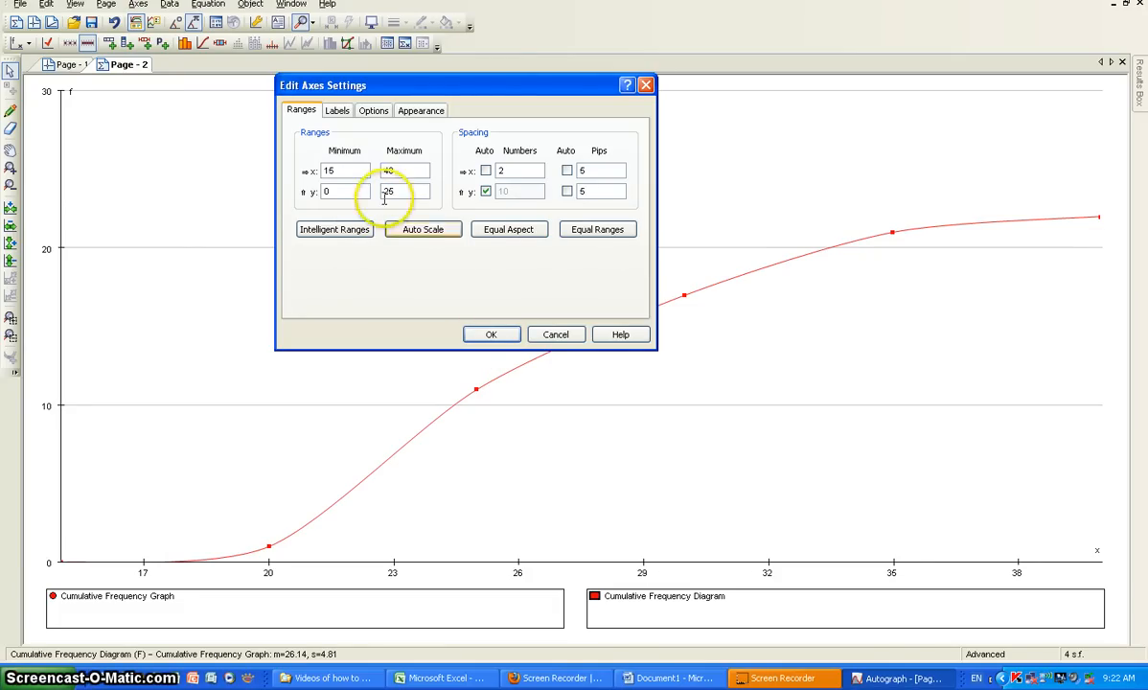
click(490, 337)
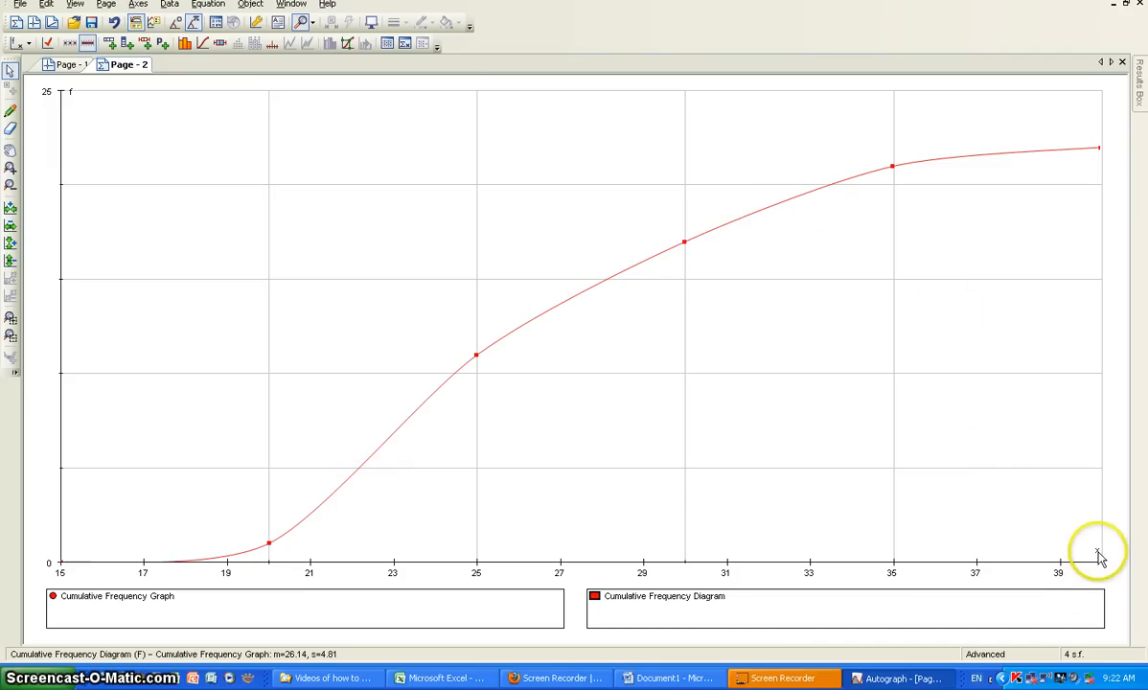
- Label the x-axis "BMI" and the y-axis "Cumulative Frequency" in the axes settings
click(140, 5)
click(156, 20)
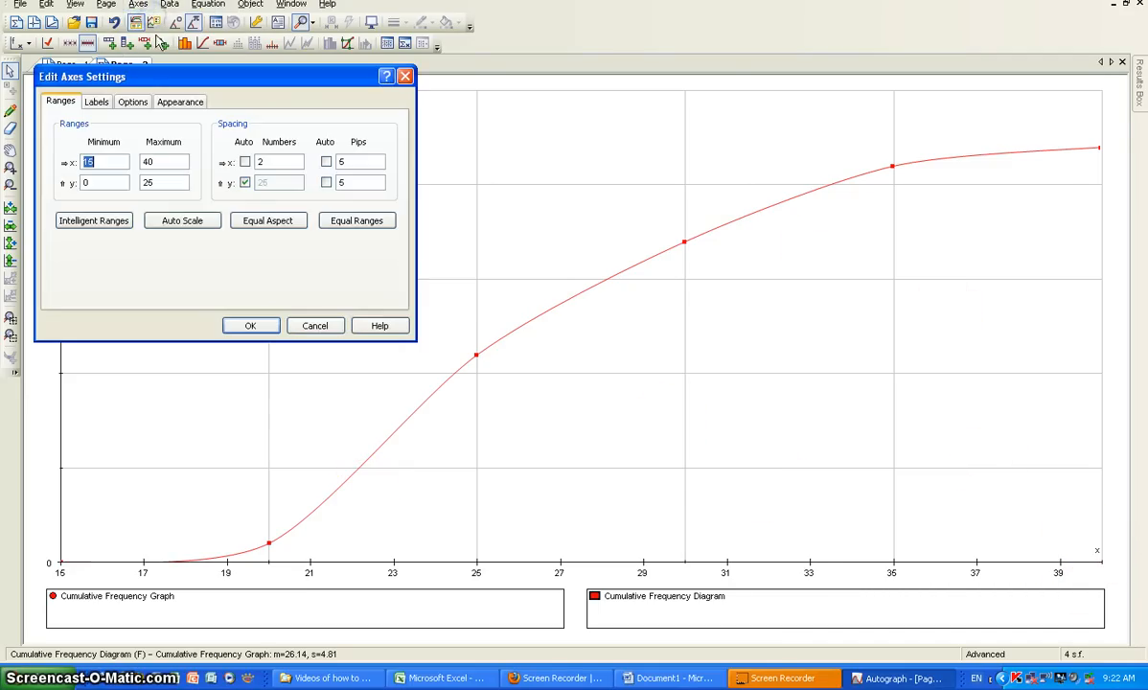
click(96, 102)
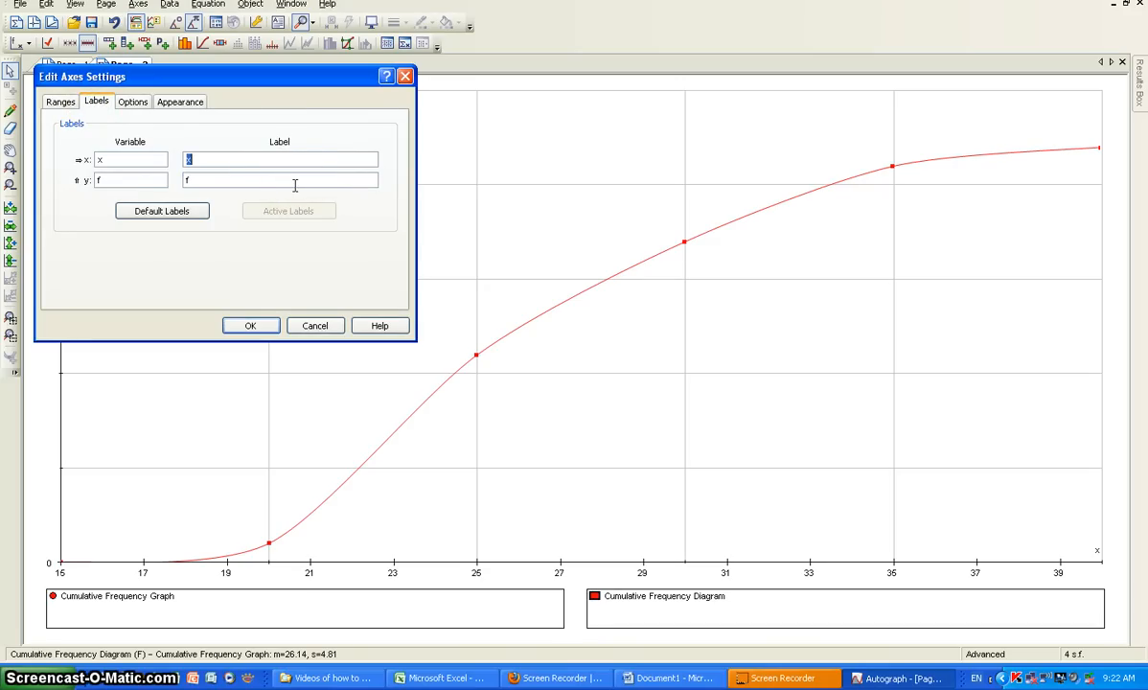
text(B)
text(requency)
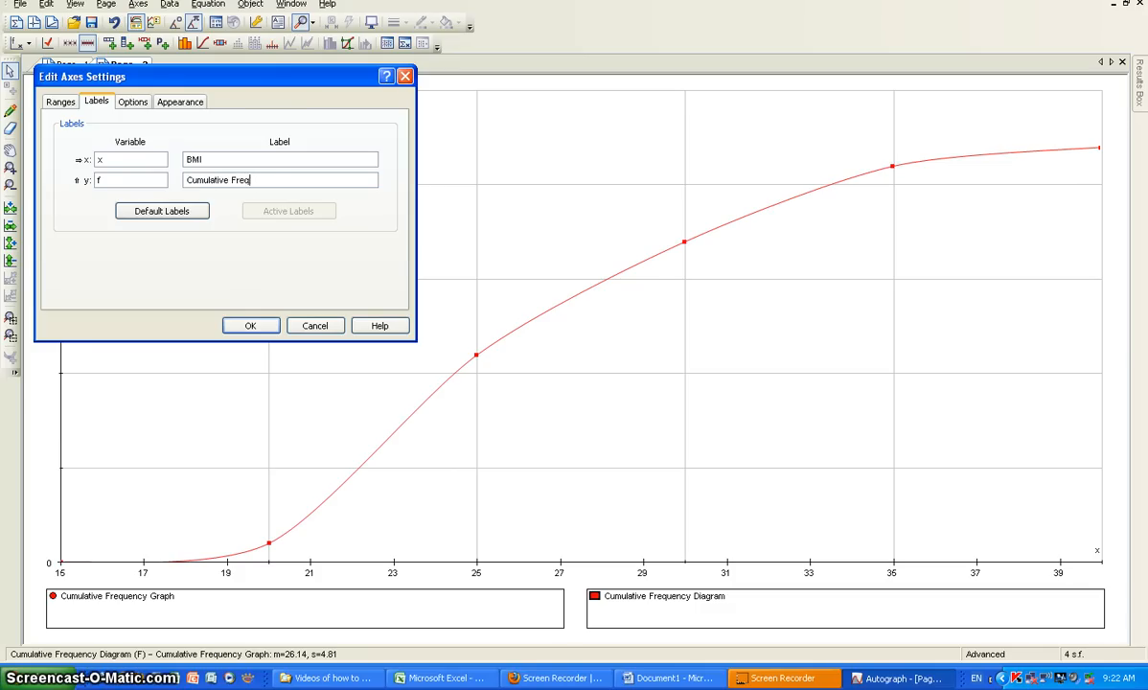
- Set the font size of the axes numbers to 20
click(182, 102)
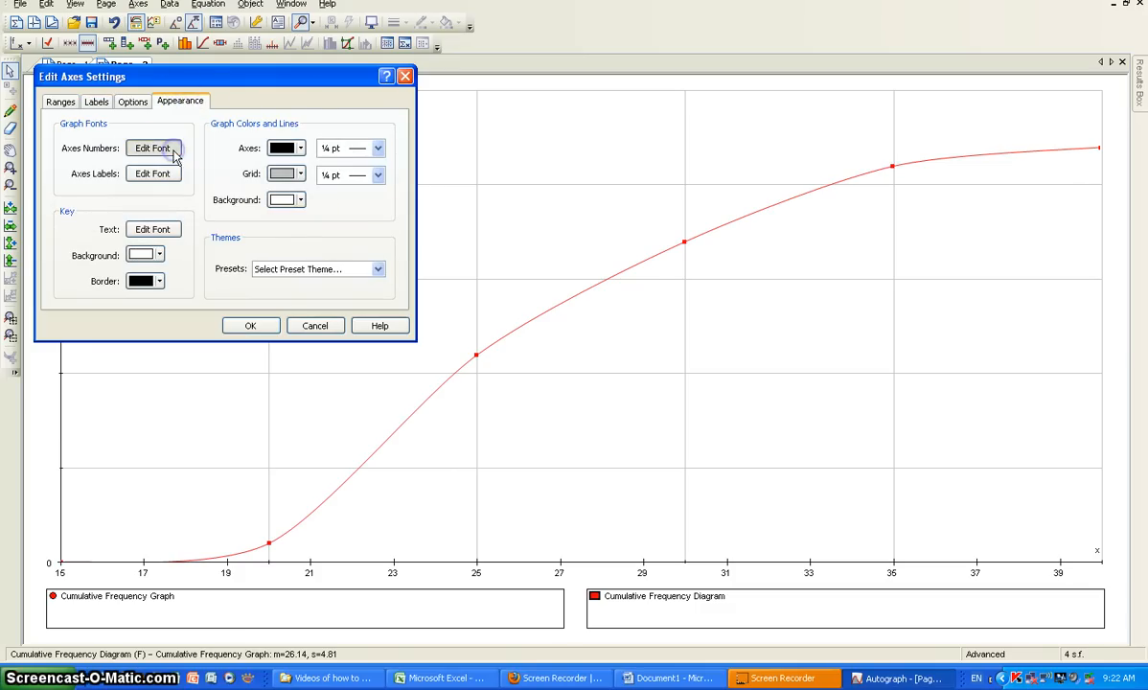
click(175, 156)
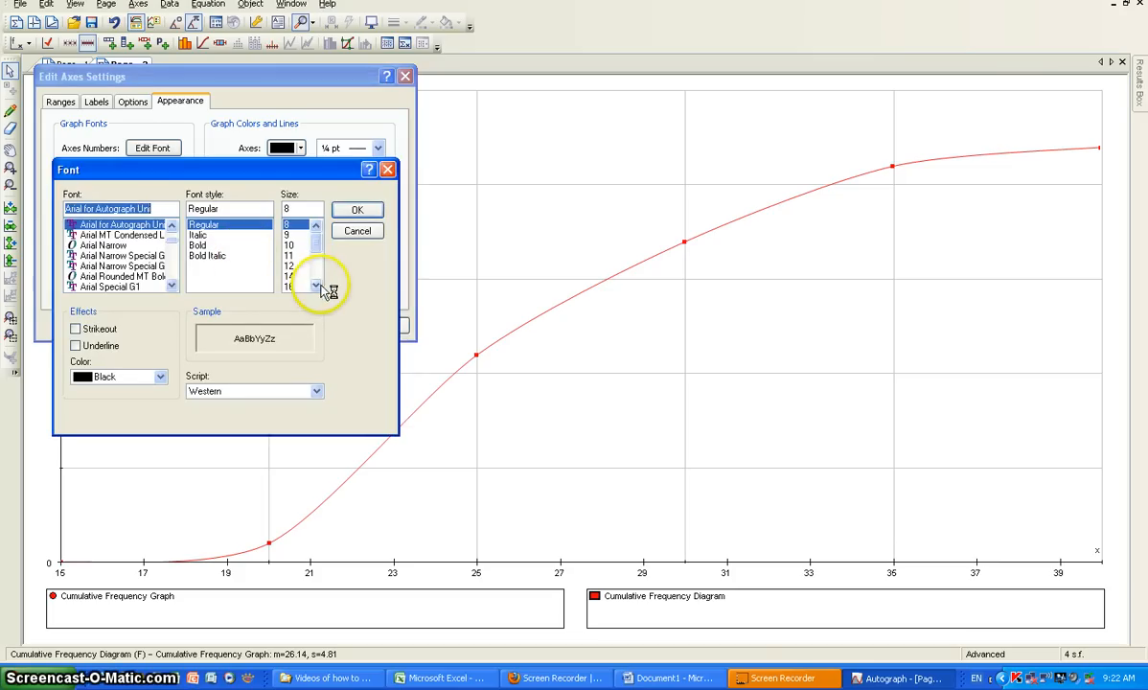
click(316, 286)
click(288, 244)
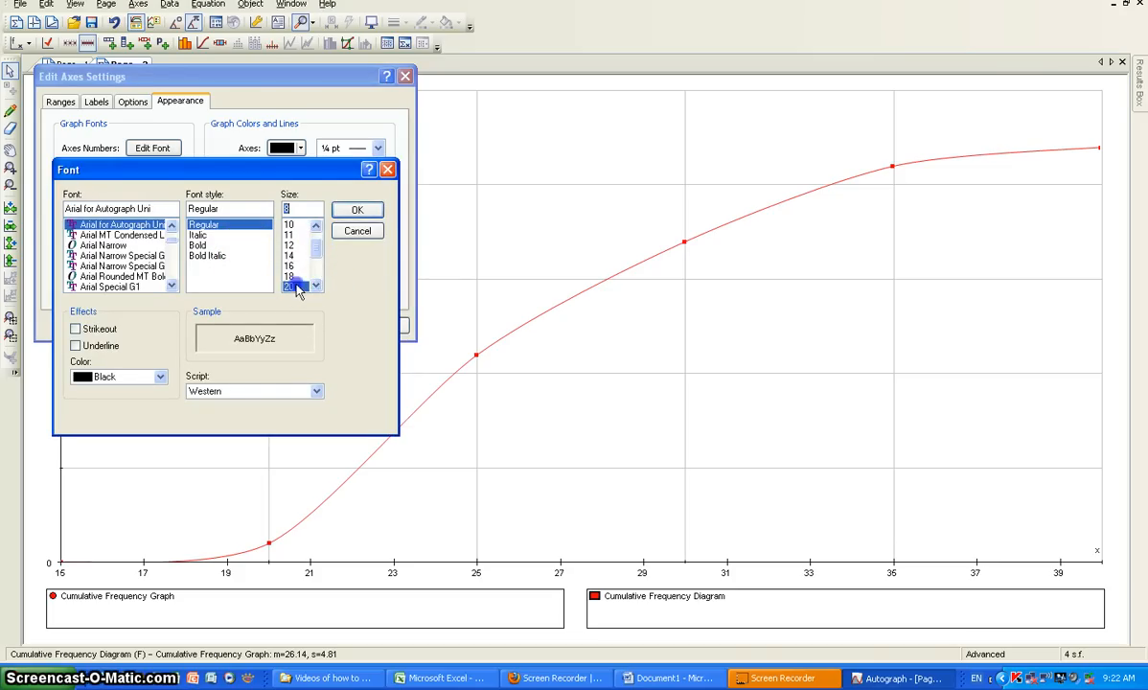
click(343, 211)
- Set the font size of the axes labels to 20 and apply the axes settings to the graph
click(173, 175)
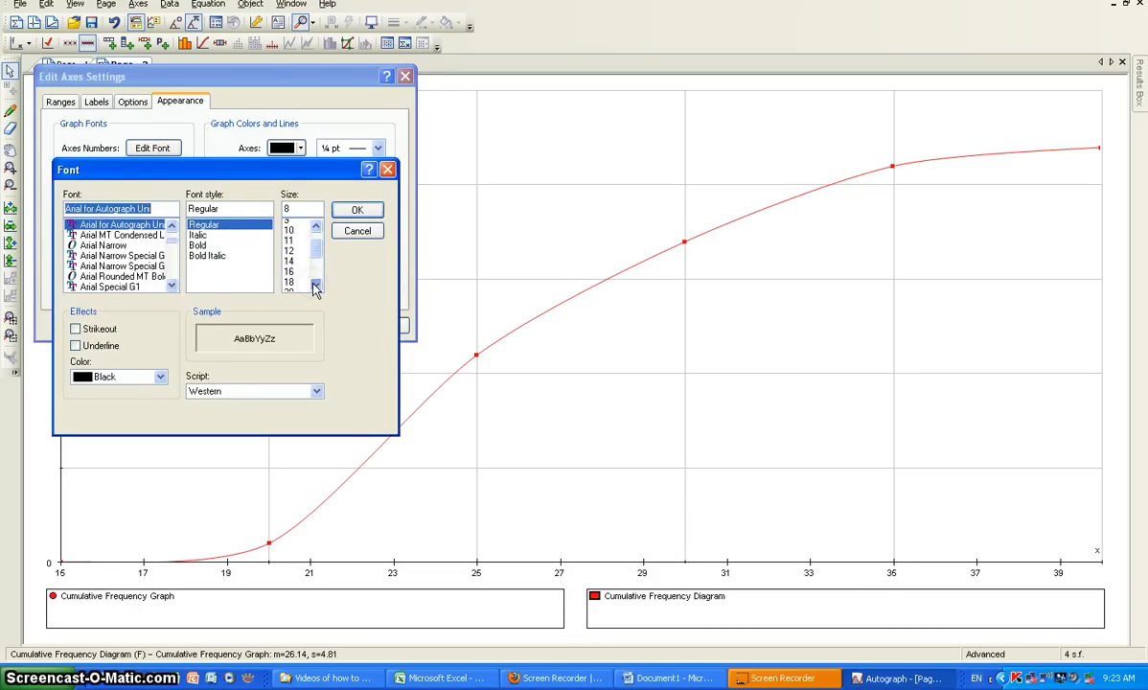
click(316, 286)
click(289, 276)
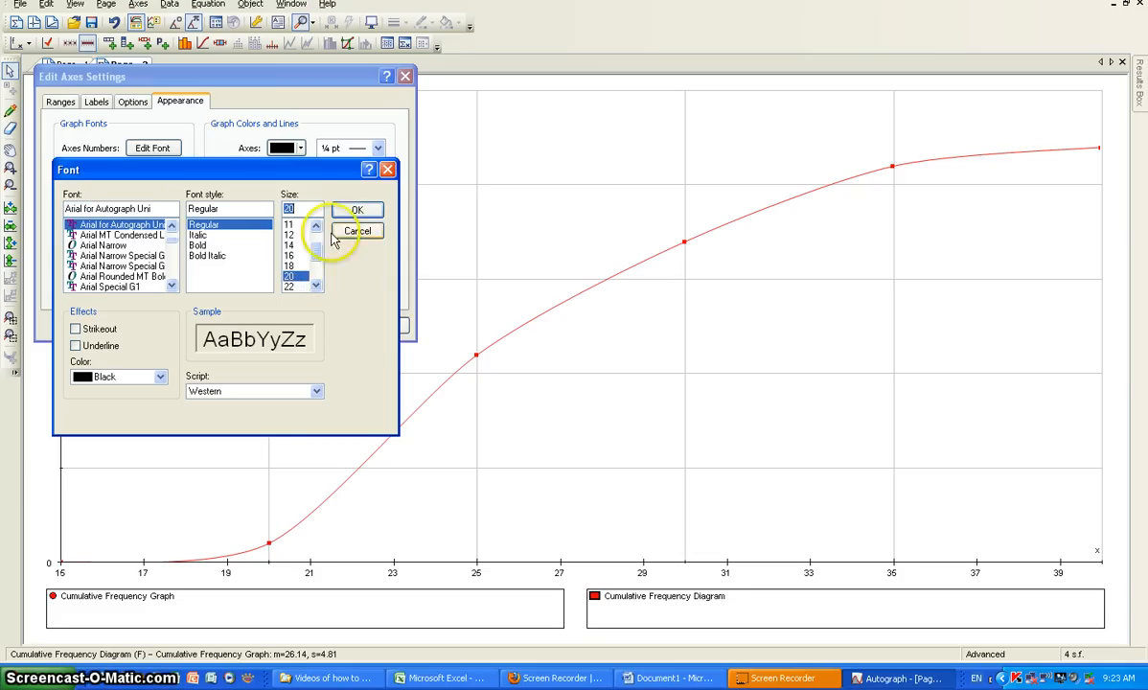
click(360, 209)
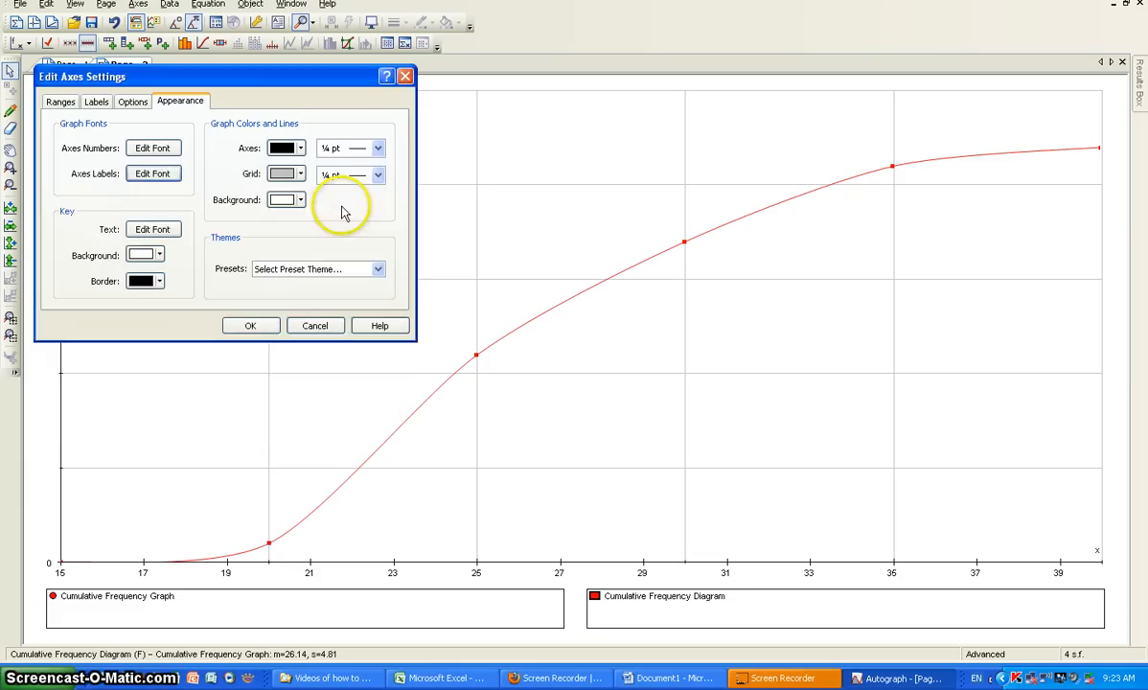
click(251, 326)
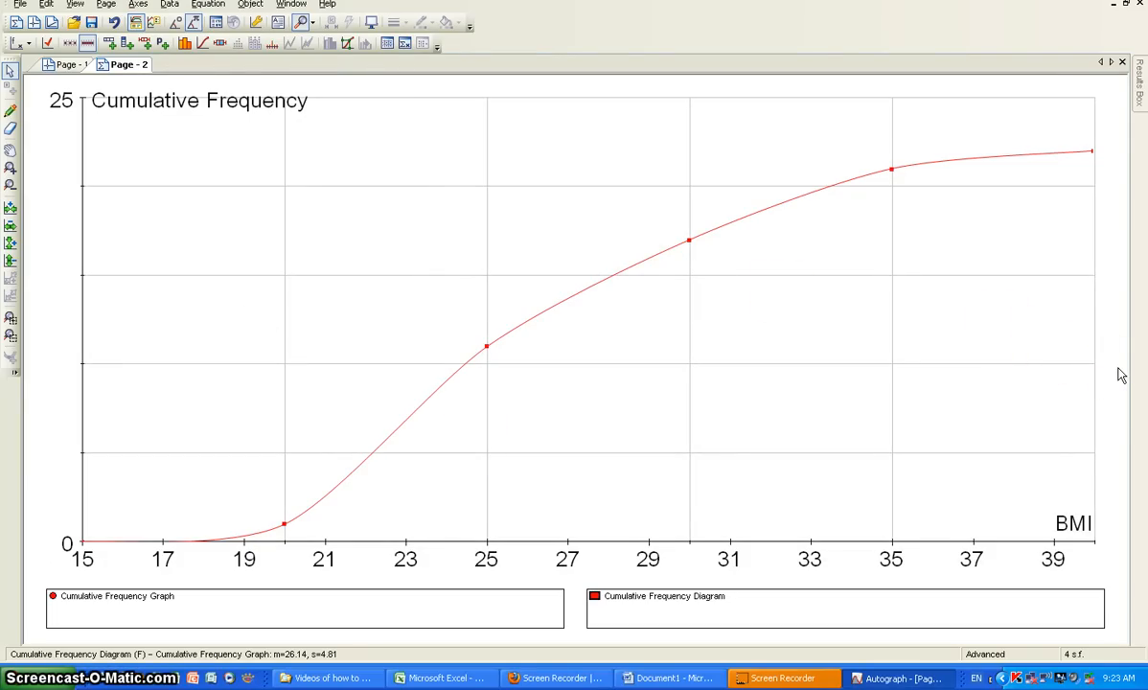
- Switch to the Word document and paste the screenshot of the graph below the frequency table
click(668, 678)
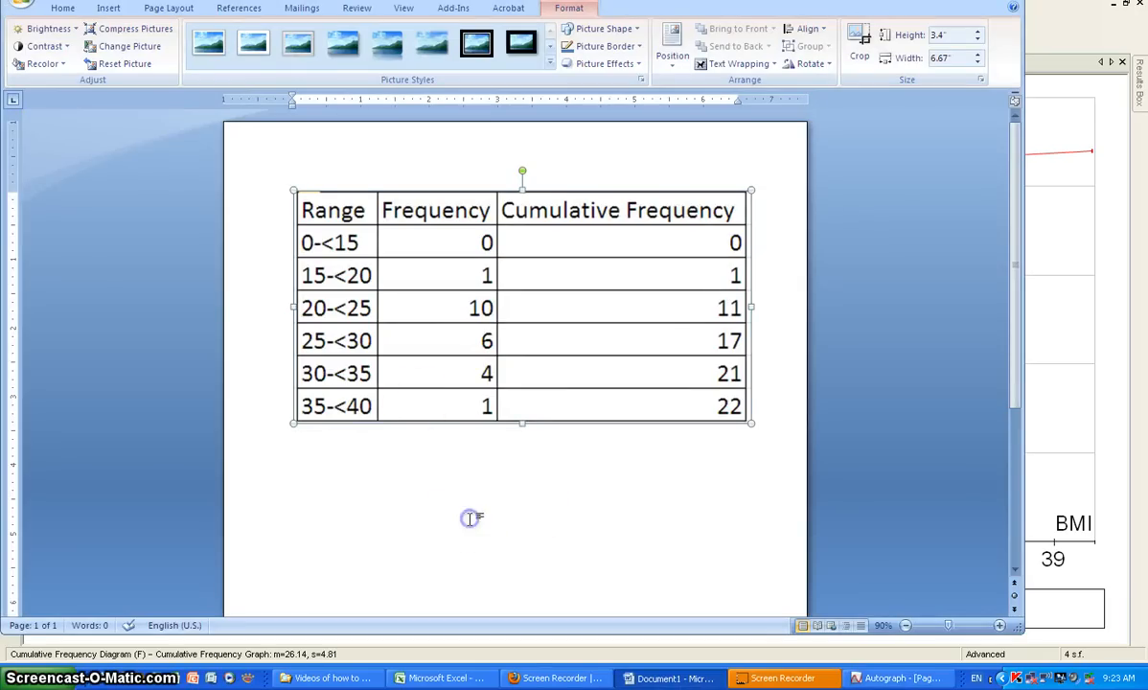
click(772, 424)
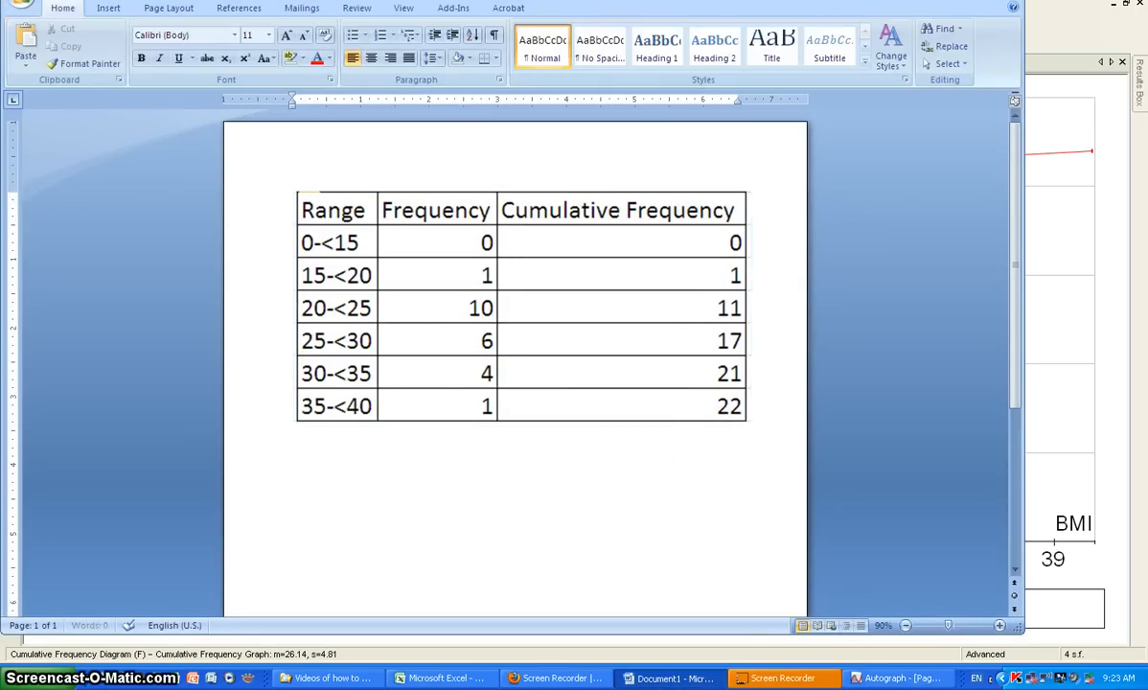
key(ctrl+v)
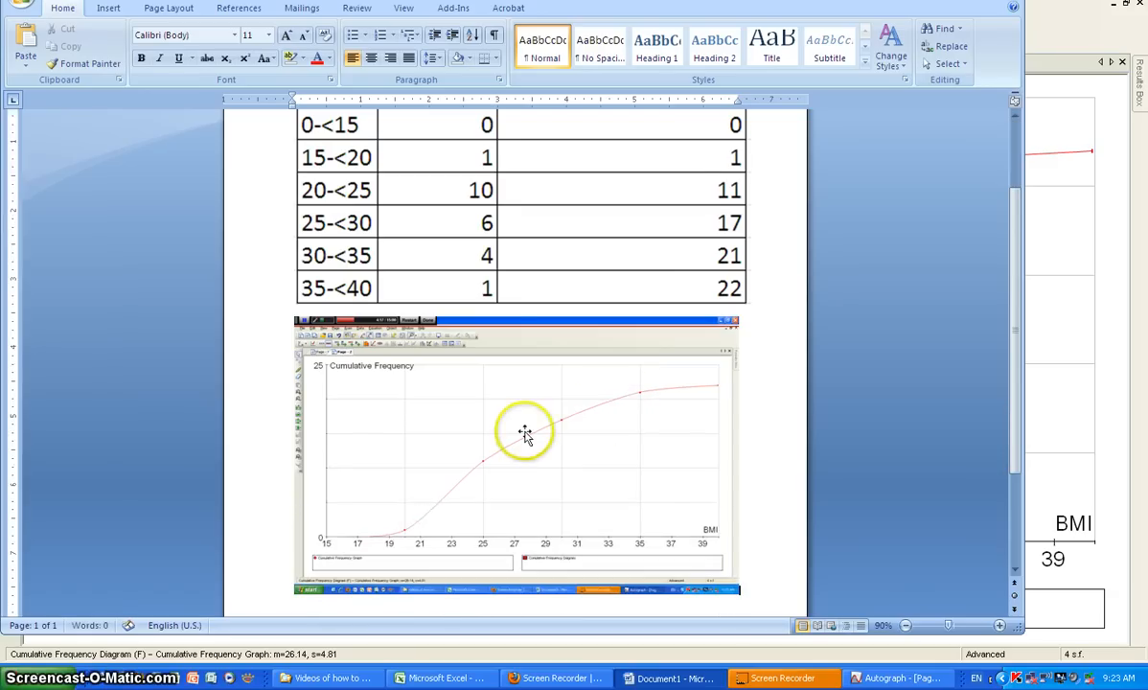
- Crop the pasted screenshot to just the graph and its axis labels, about 2.83" high by 6.04" wide
click(523, 433)
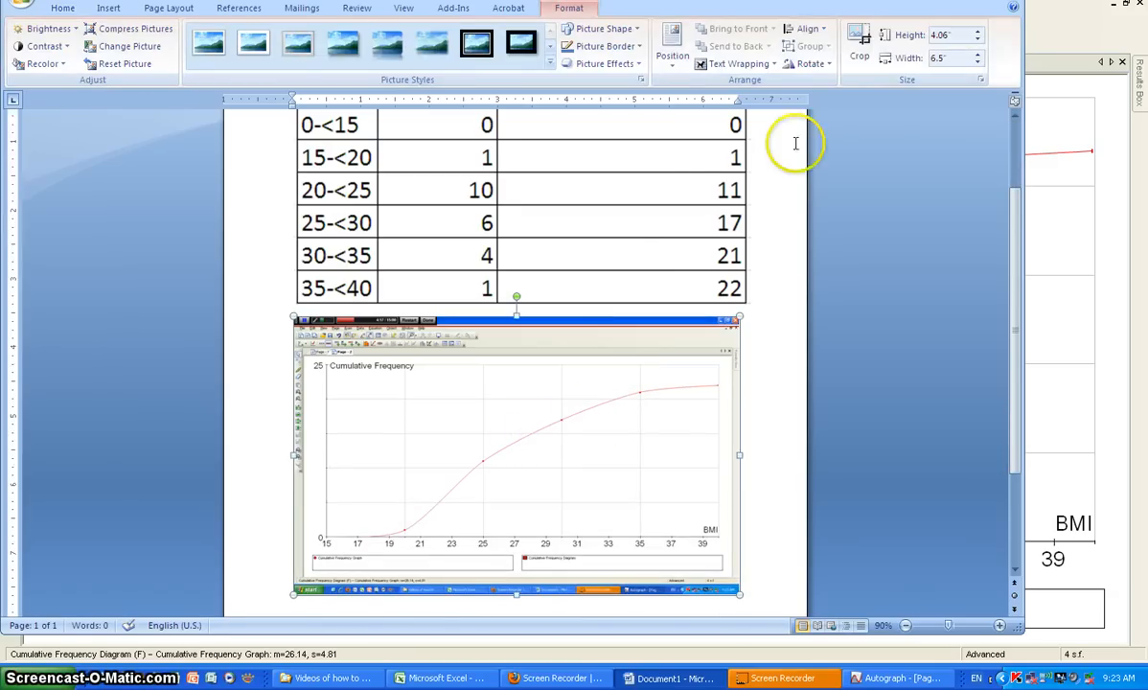
click(859, 50)
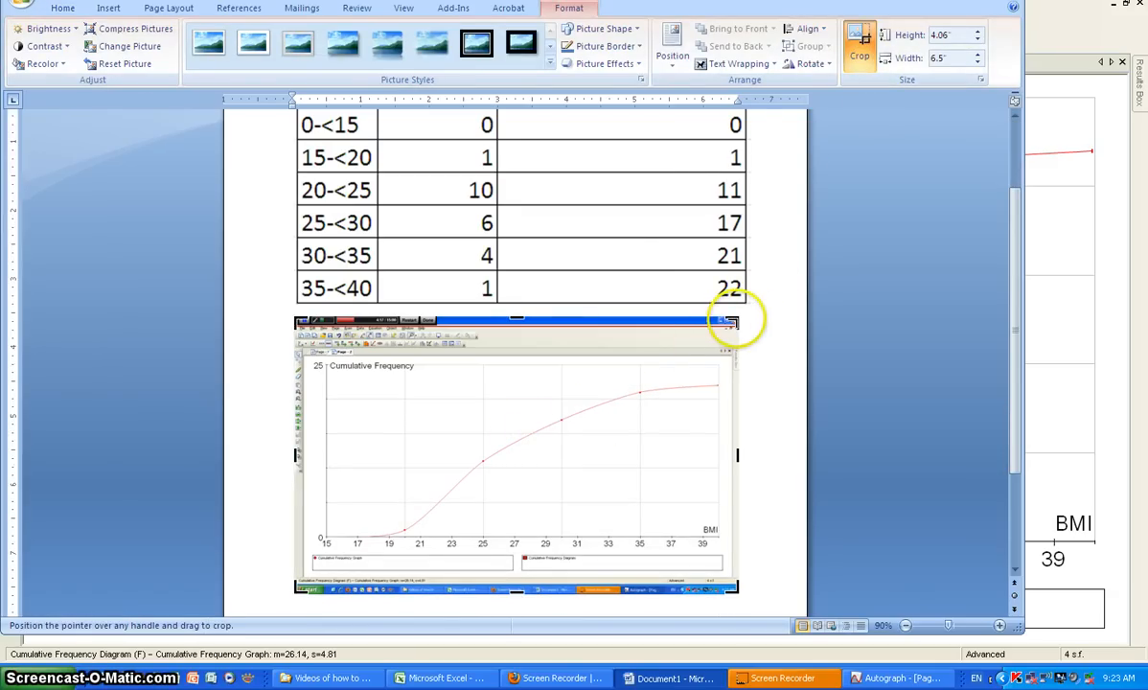
drag(734, 322, 723, 362)
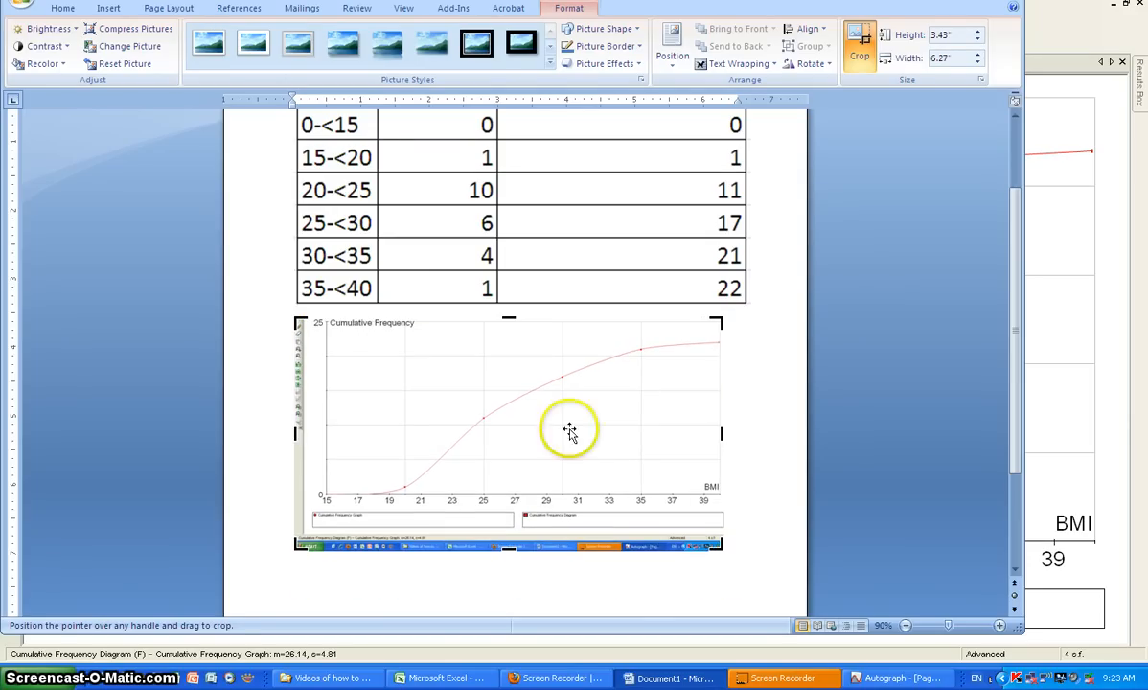
drag(294, 544, 312, 513)
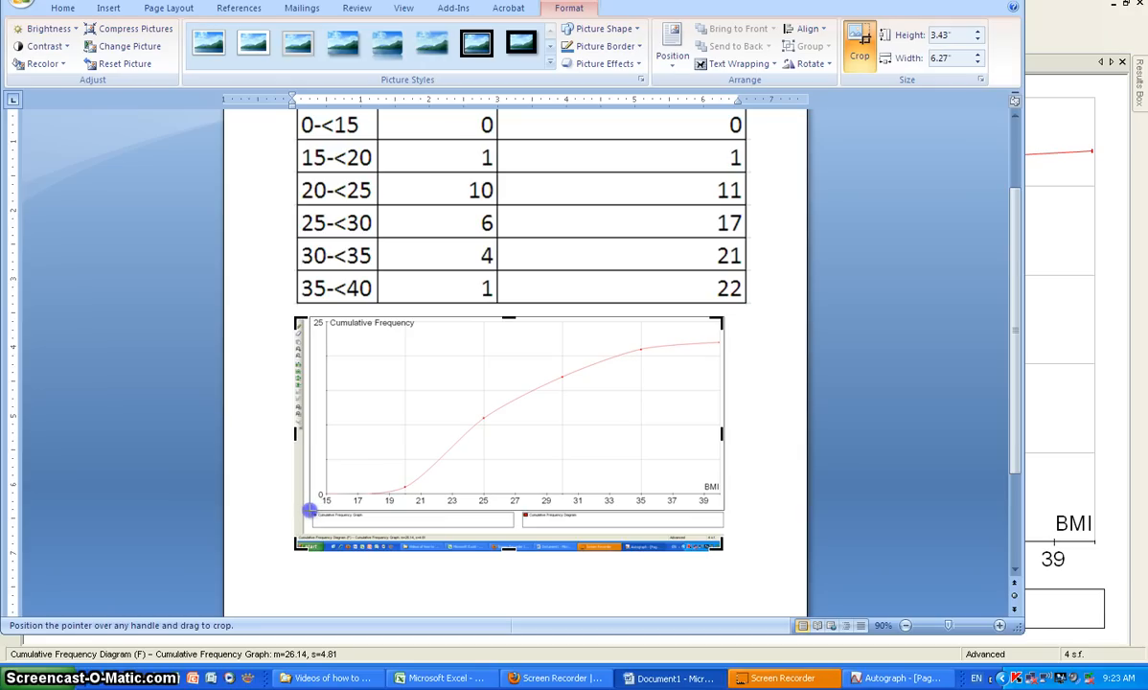
drag(310, 511, 310, 506)
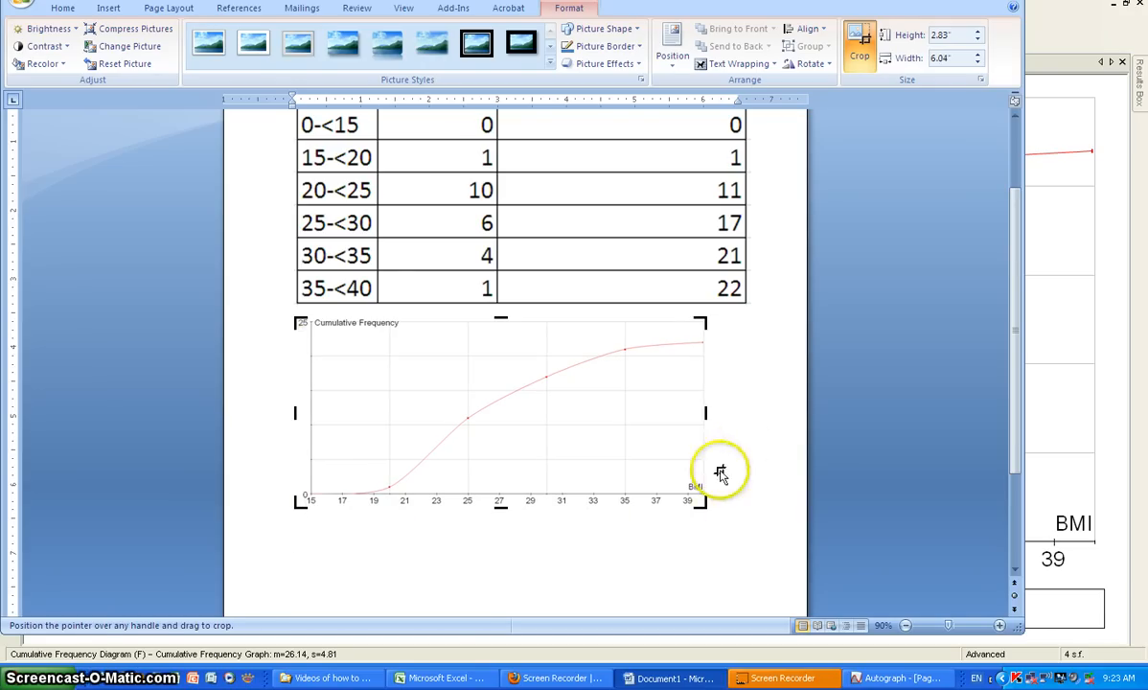
click(742, 452)
- Change the document's page orientation to Landscape
click(169, 9)
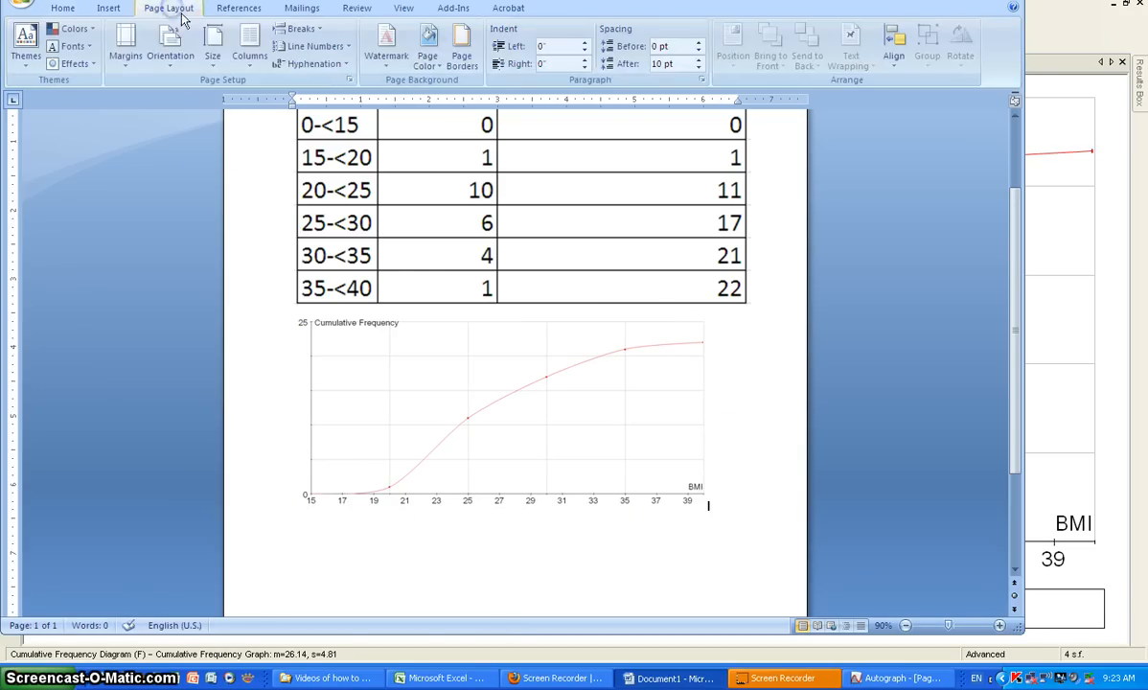
click(170, 38)
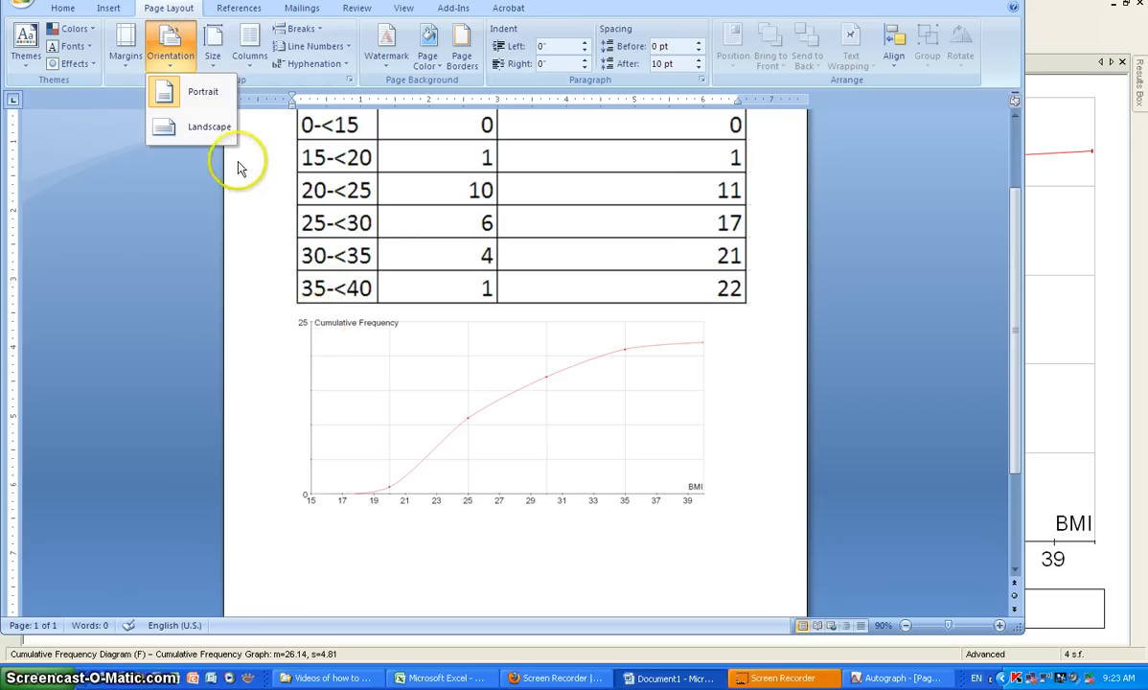
click(216, 131)
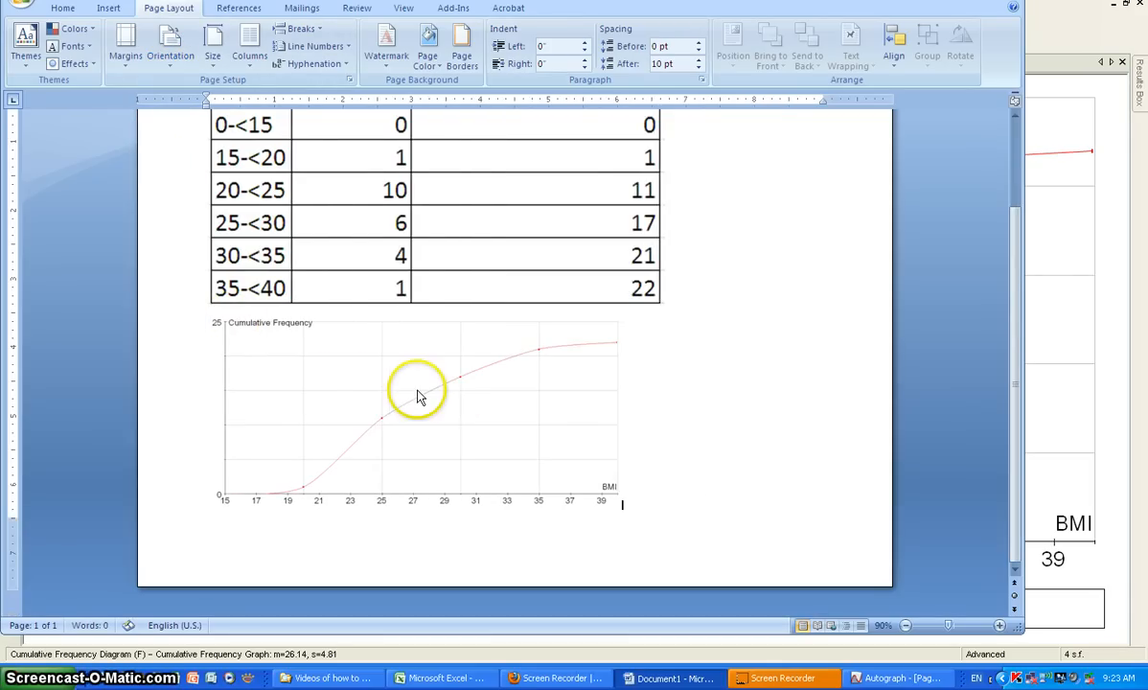
- Enlarge the cropped graph picture proportionally to about 4.47" high by 9.55" wide
click(481, 473)
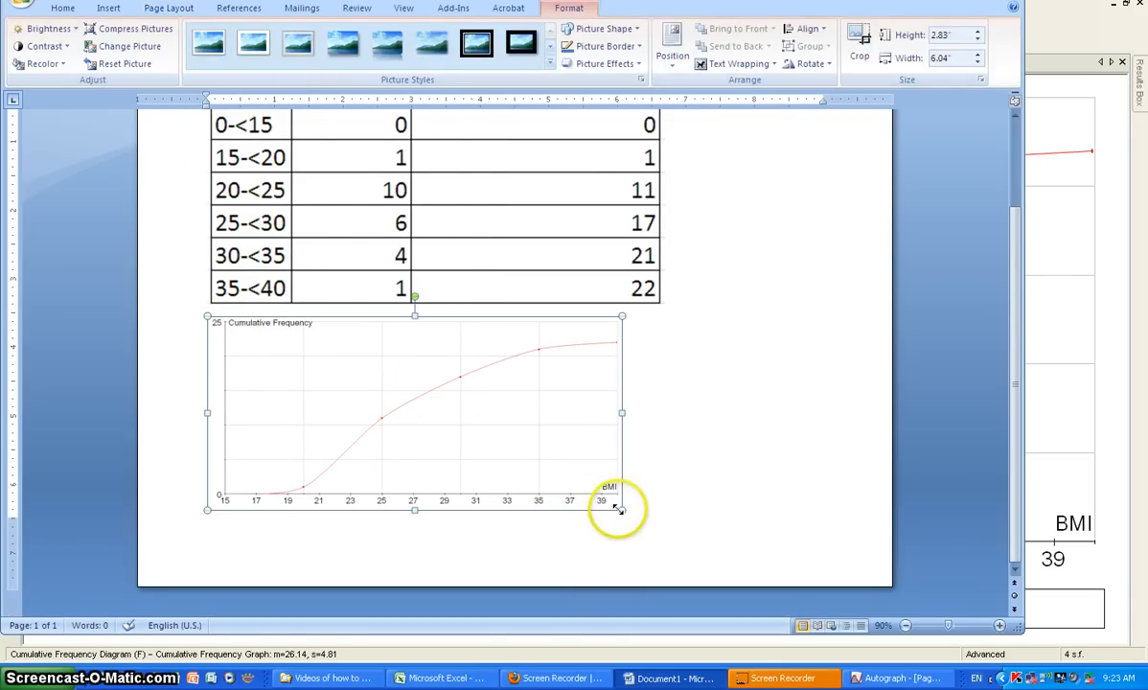
drag(621, 510, 716, 623)
scroll(415, 436, down, 8)
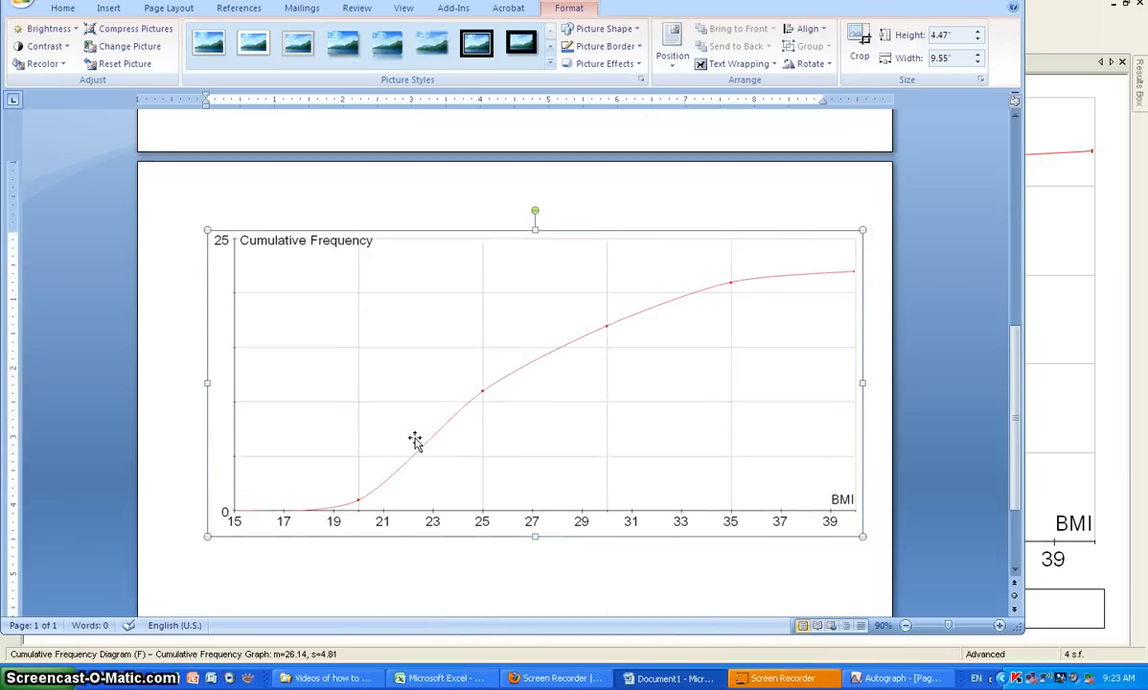
scroll(415, 440, down, 2)
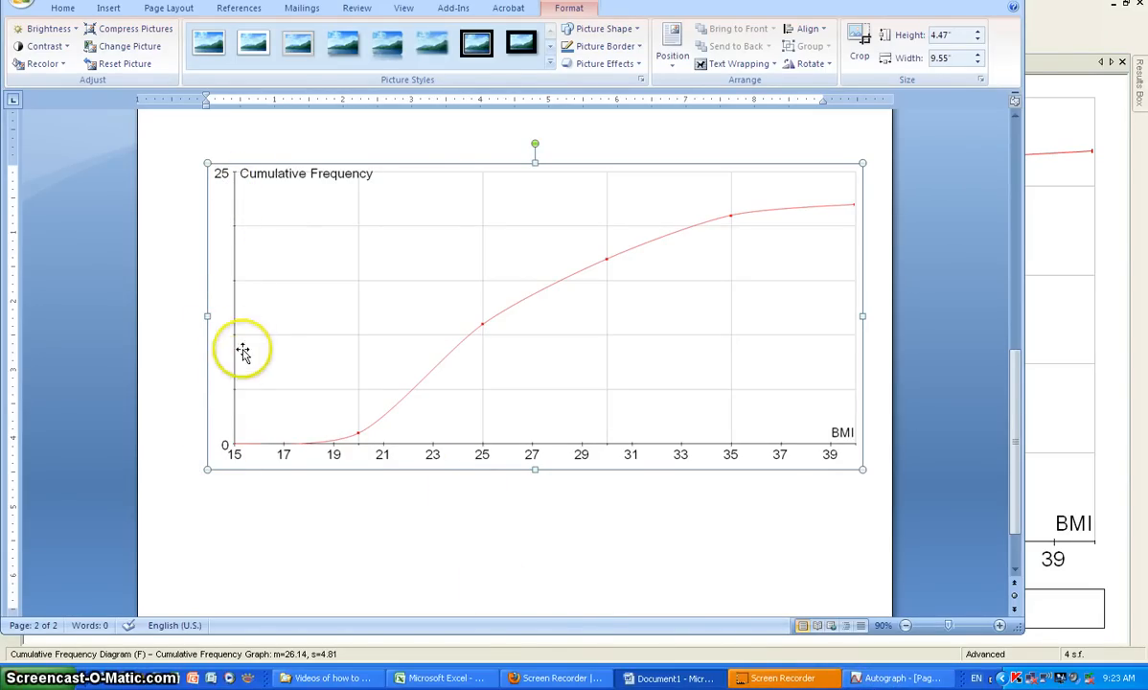
- Switch to Autograph and set the y-axis number spacing to 2 instead of automatic in the axes settings
click(896, 678)
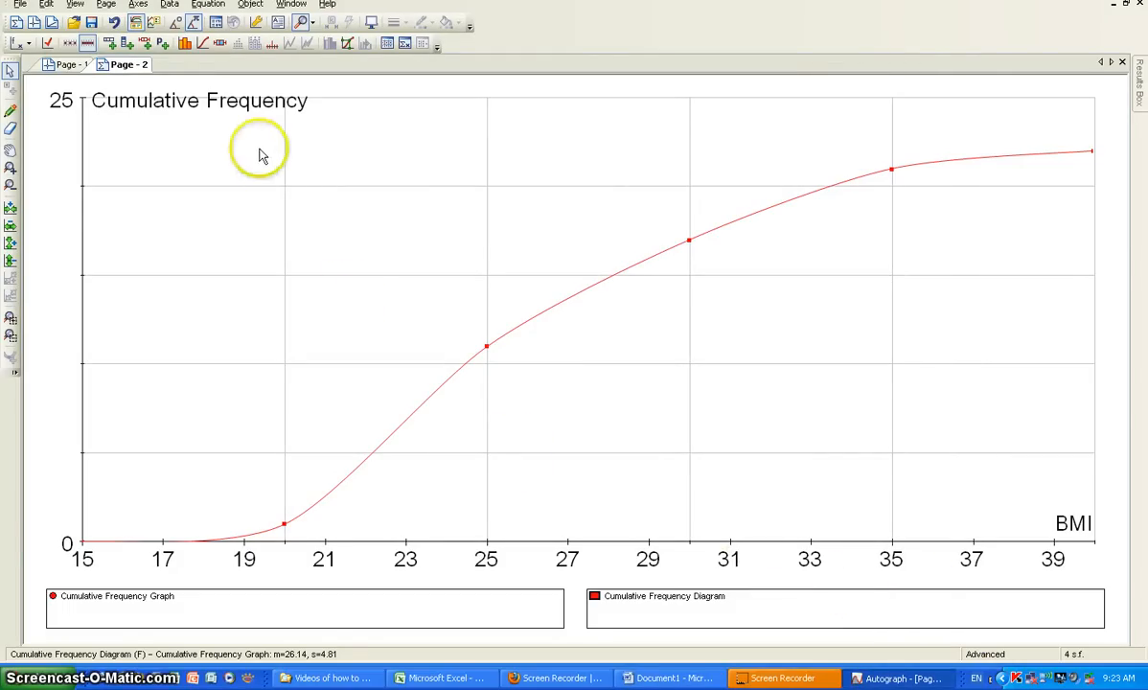
click(140, 4)
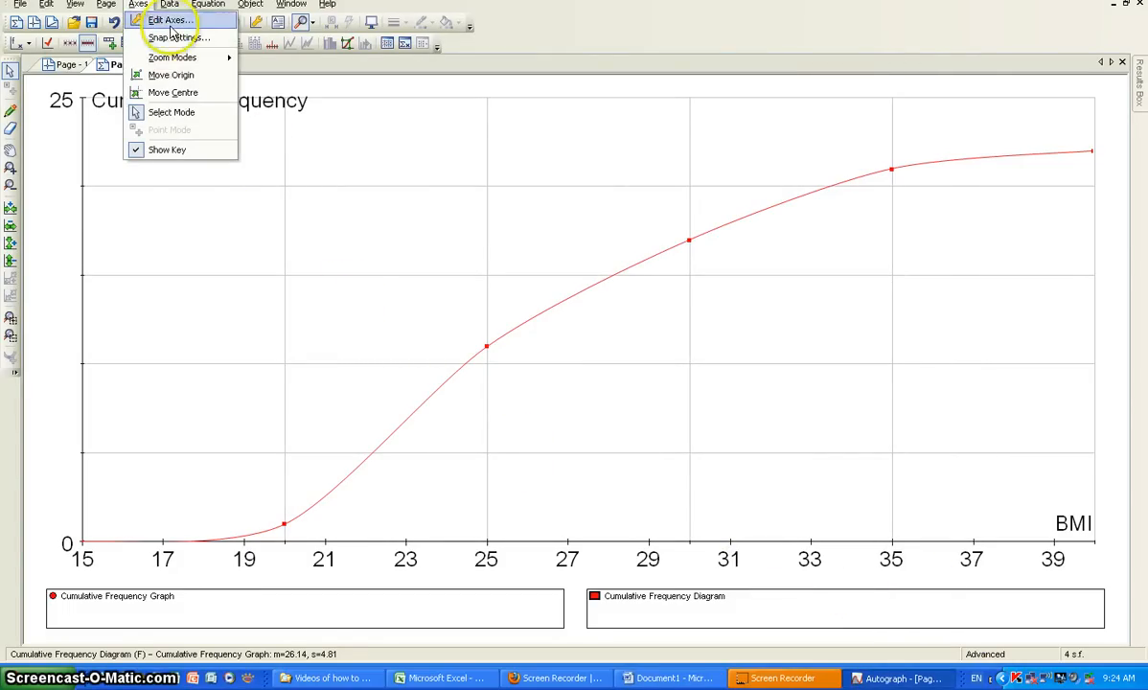
click(165, 20)
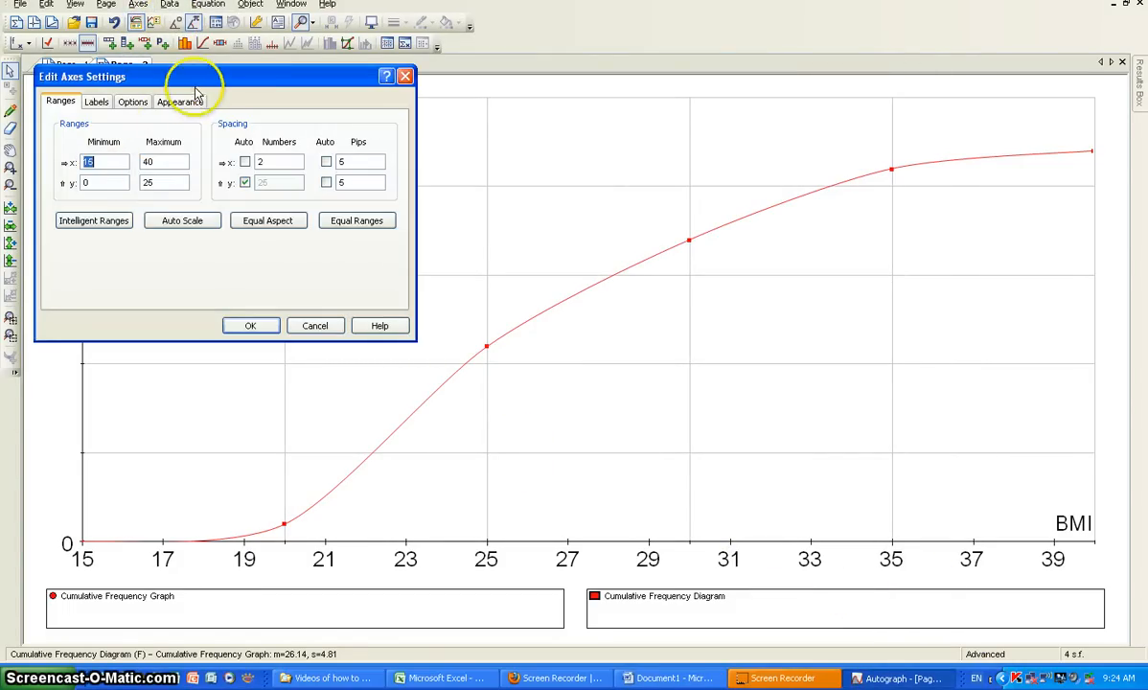
drag(198, 80, 311, 107)
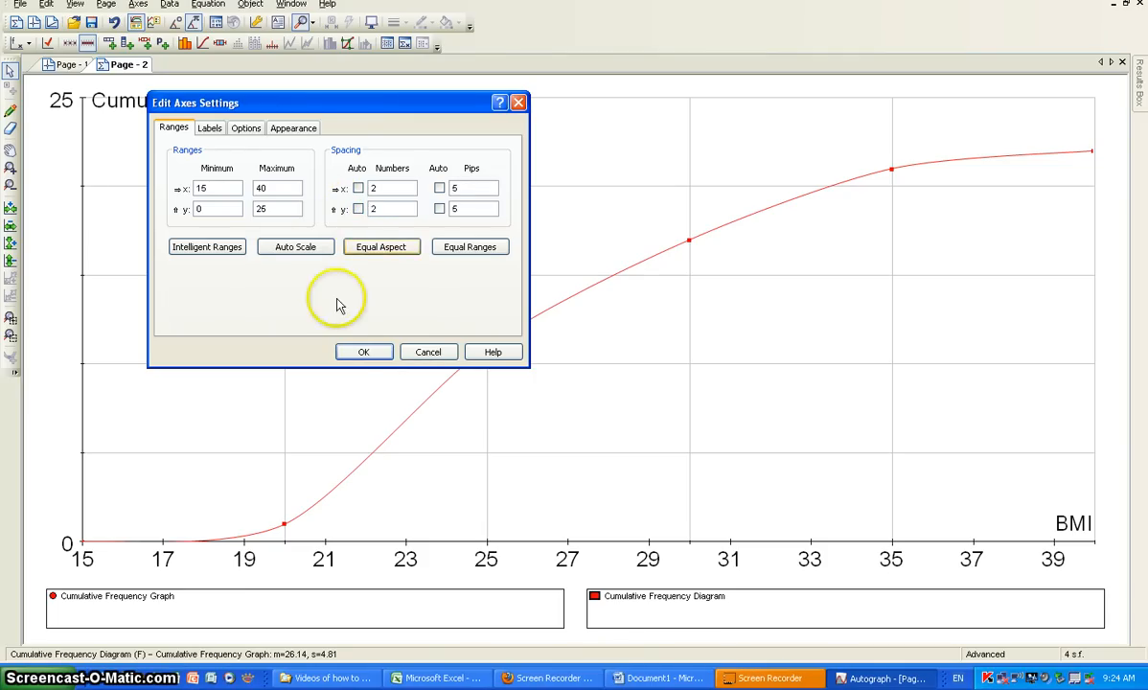
click(354, 351)
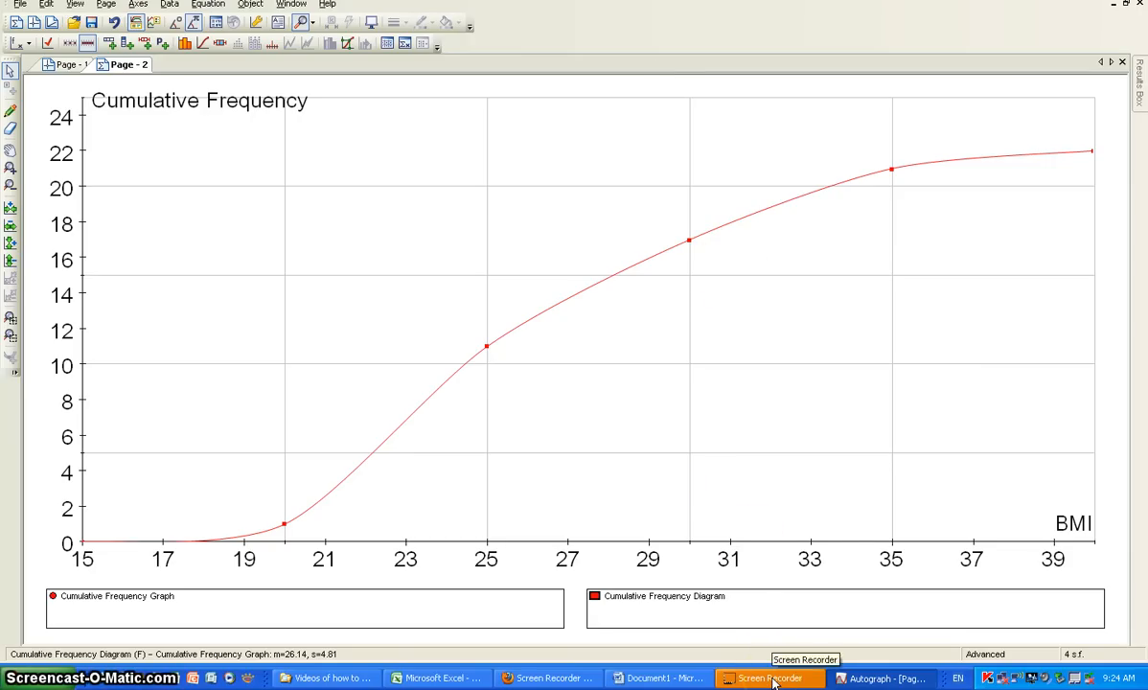
- Switch back to the Word document and replace the old graph picture with the new screenshot of the Autograph page
click(670, 678)
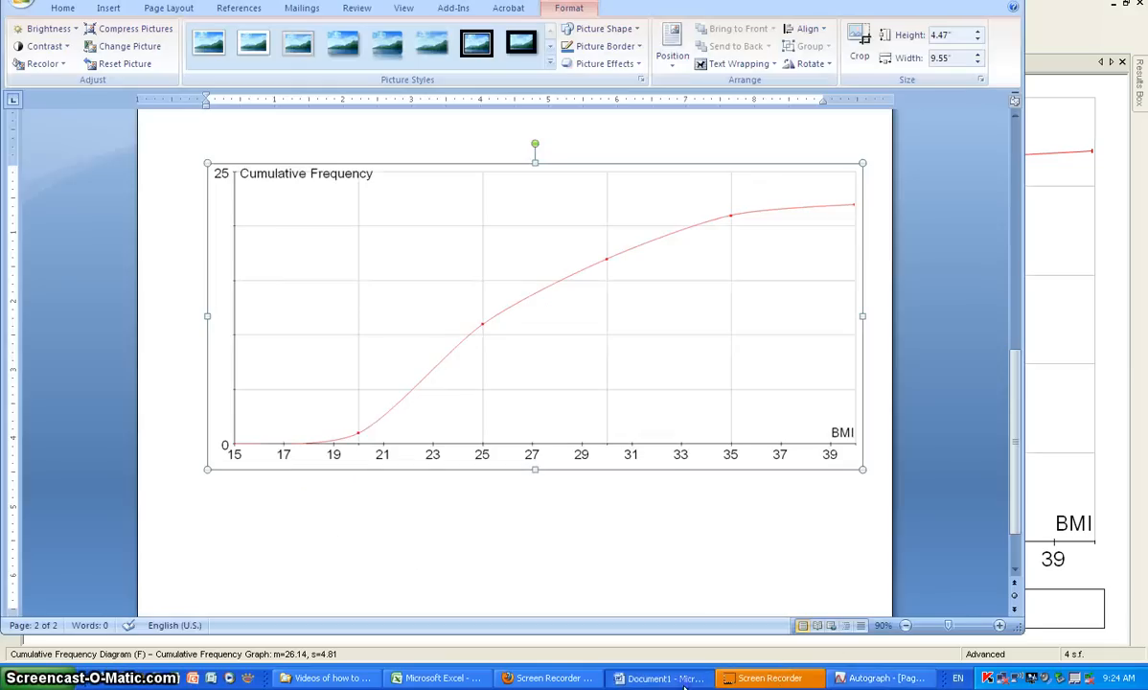
key(ctrl+z)
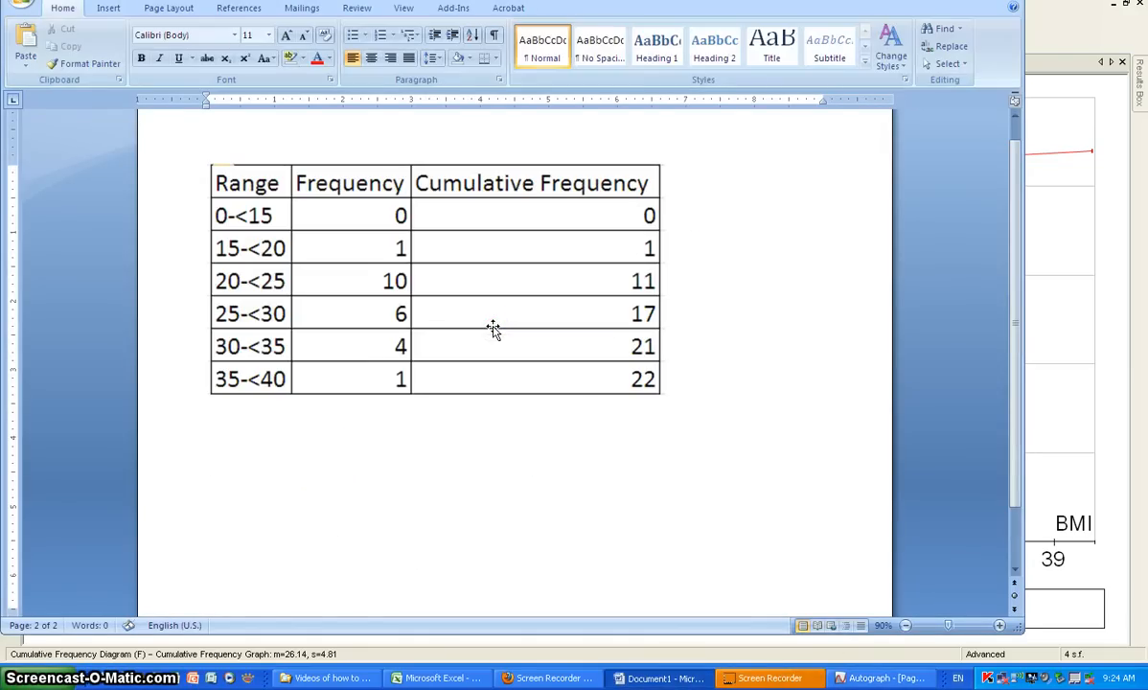
key(ctrl+v)
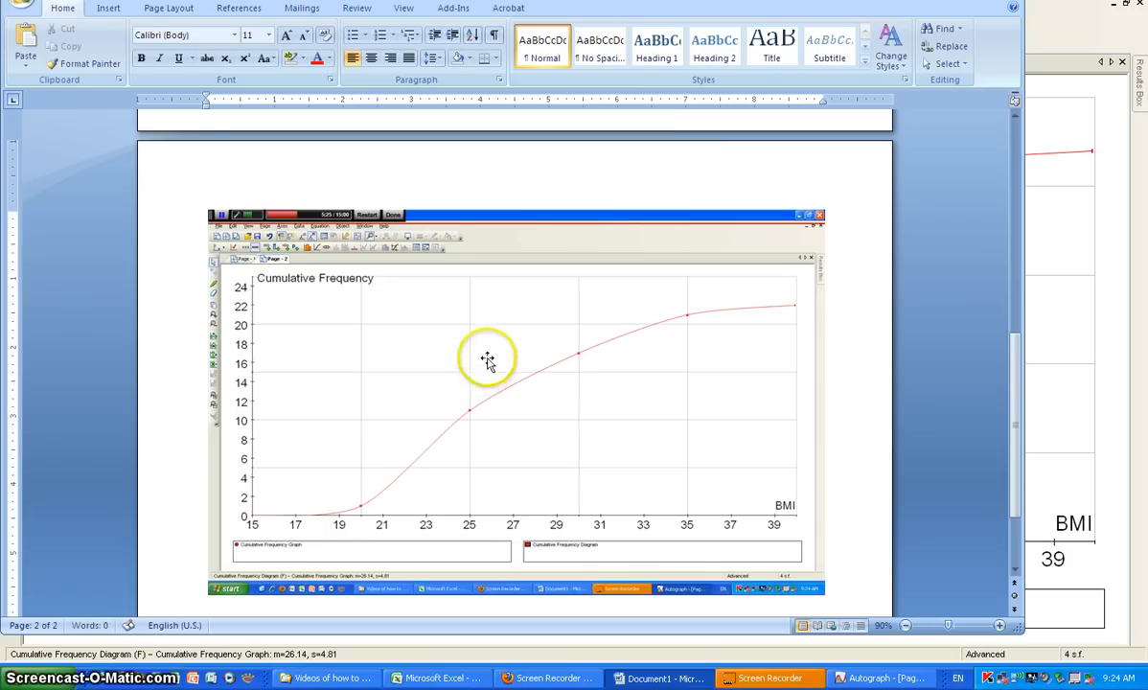
- Crop the pasted screenshot to just the graph and its axis labels, and enlarge it proportionally to about 4.45" high by 9.55" wide
click(856, 46)
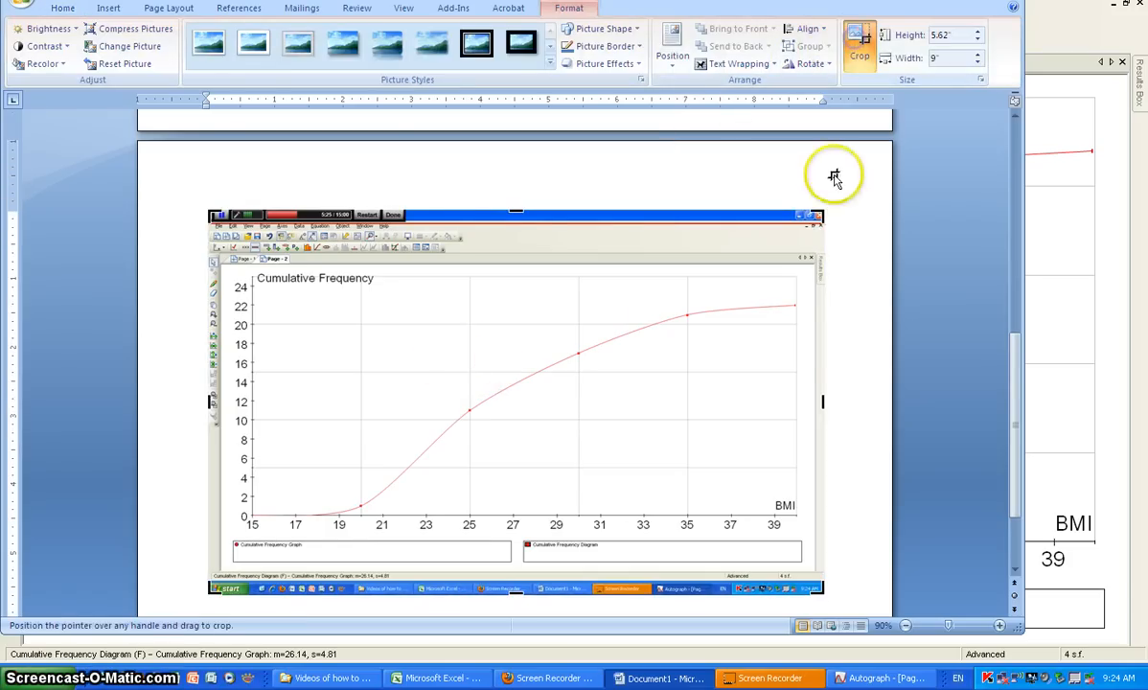
drag(819, 212, 804, 267)
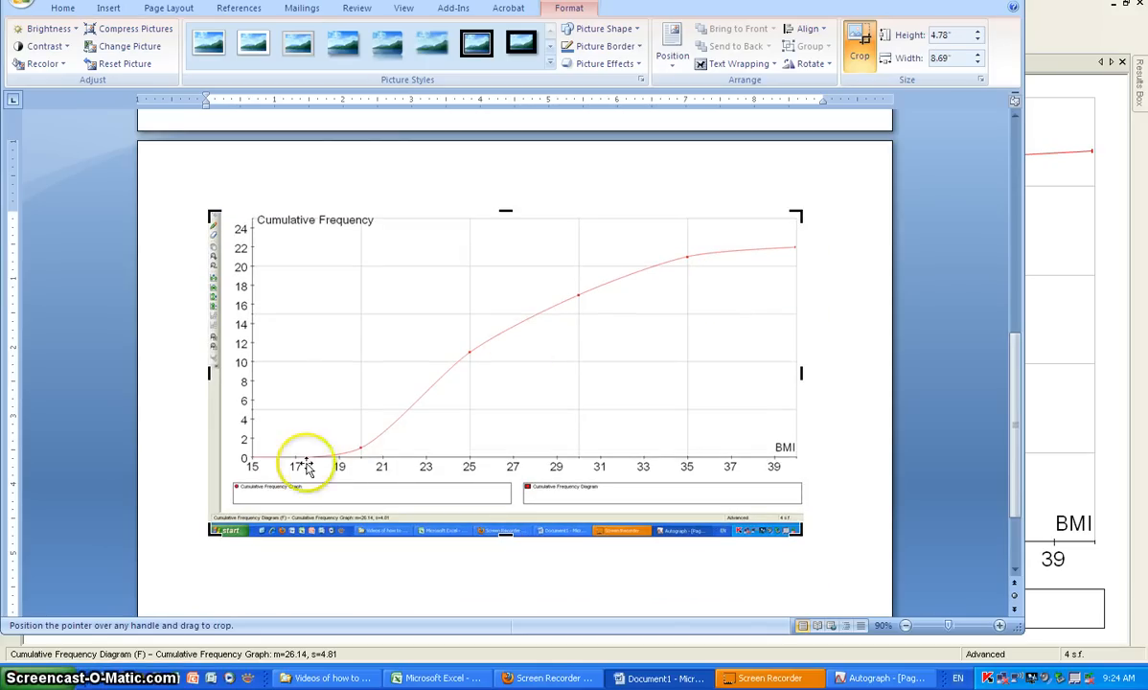
drag(213, 530, 230, 476)
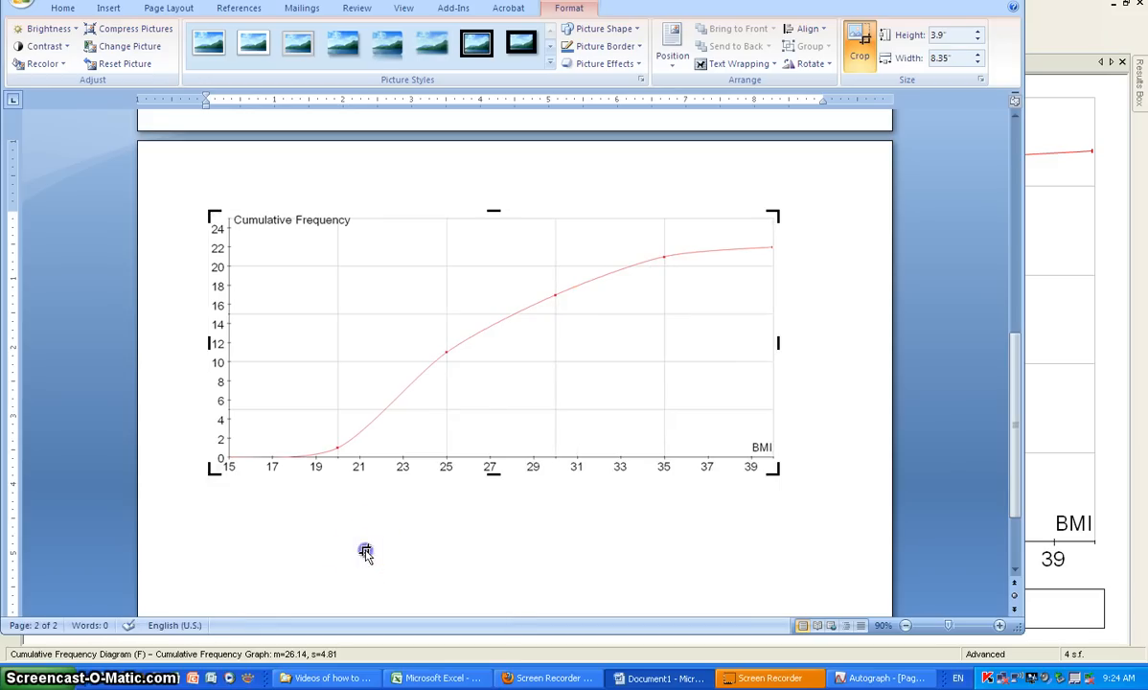
click(365, 548)
click(422, 387)
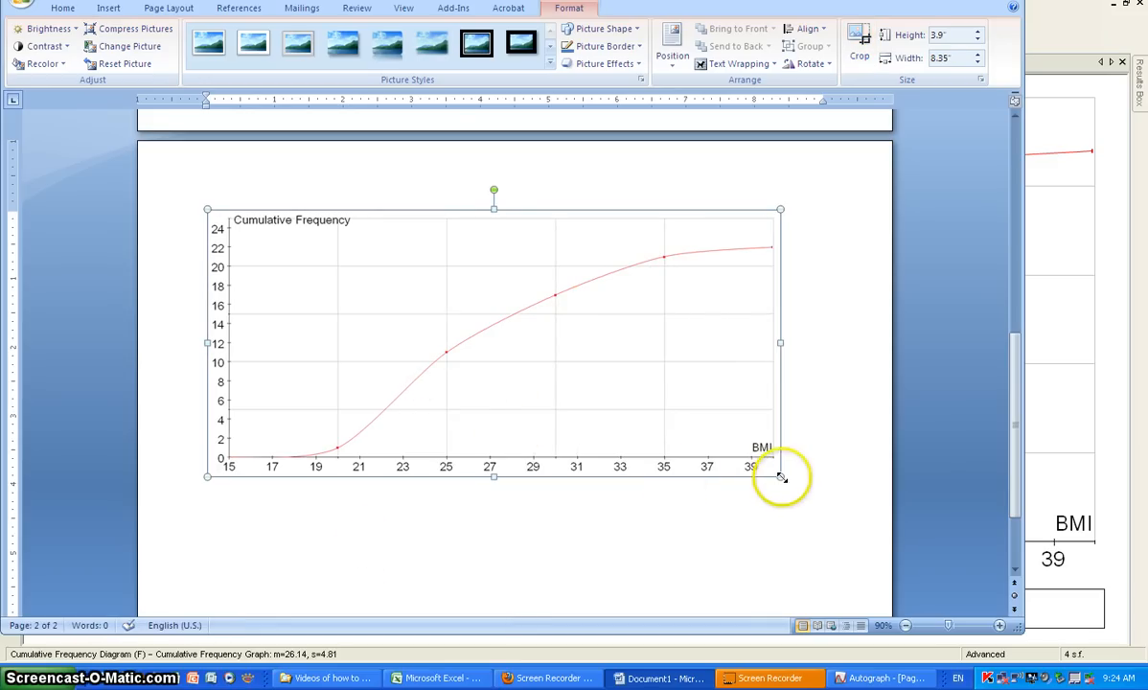
drag(784, 479, 806, 515)
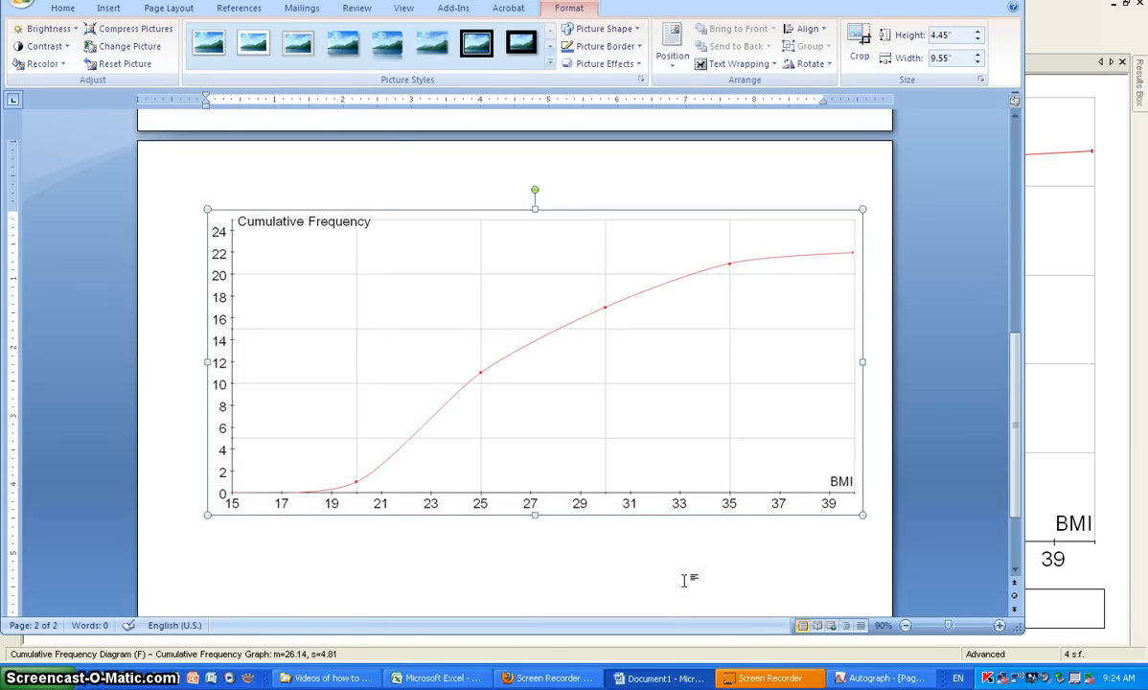